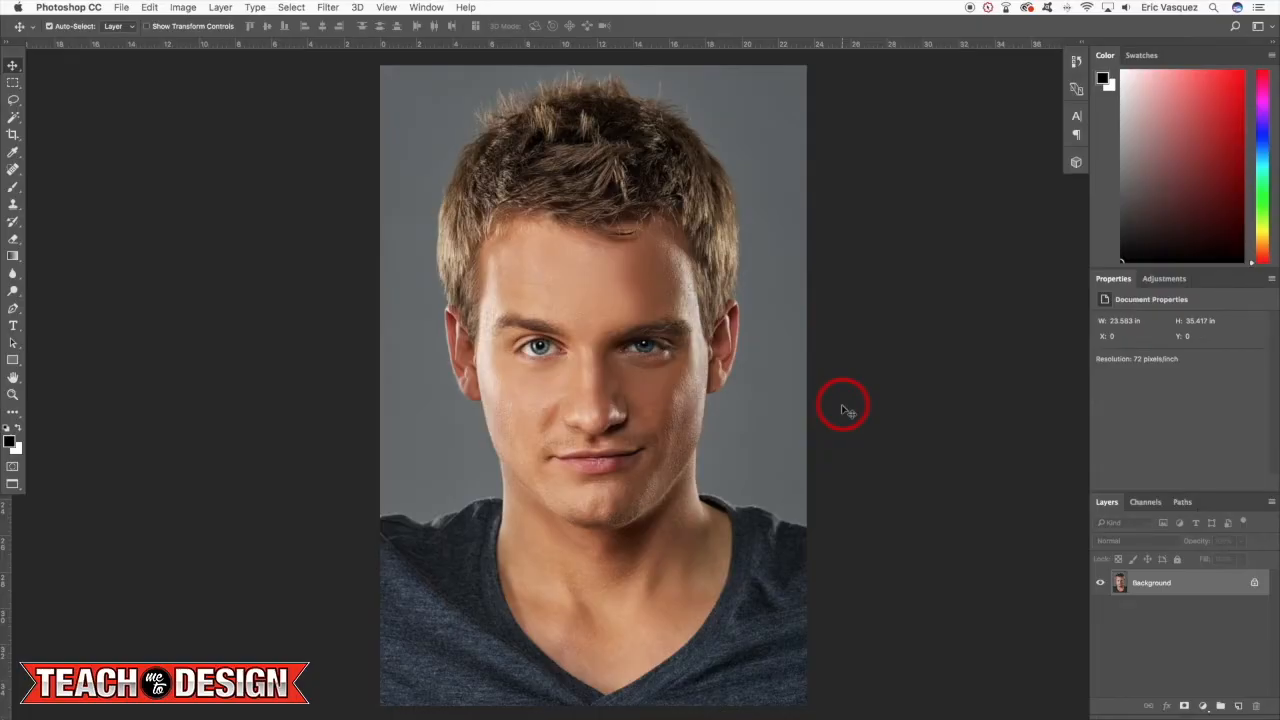
Duplicate the Background layer and open the copy in the Liquify filter.
{"action": "key", "text": "super+j"}
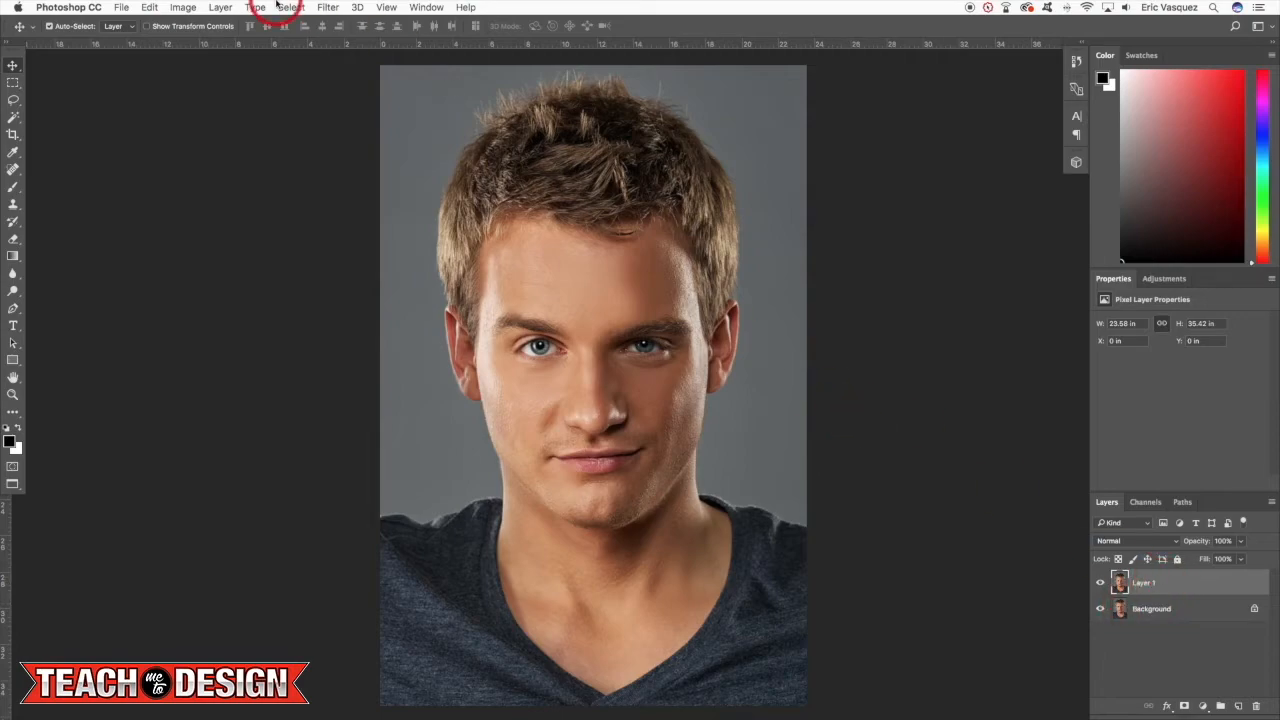
{"action": "left_click", "coordinate": [330, 7]}
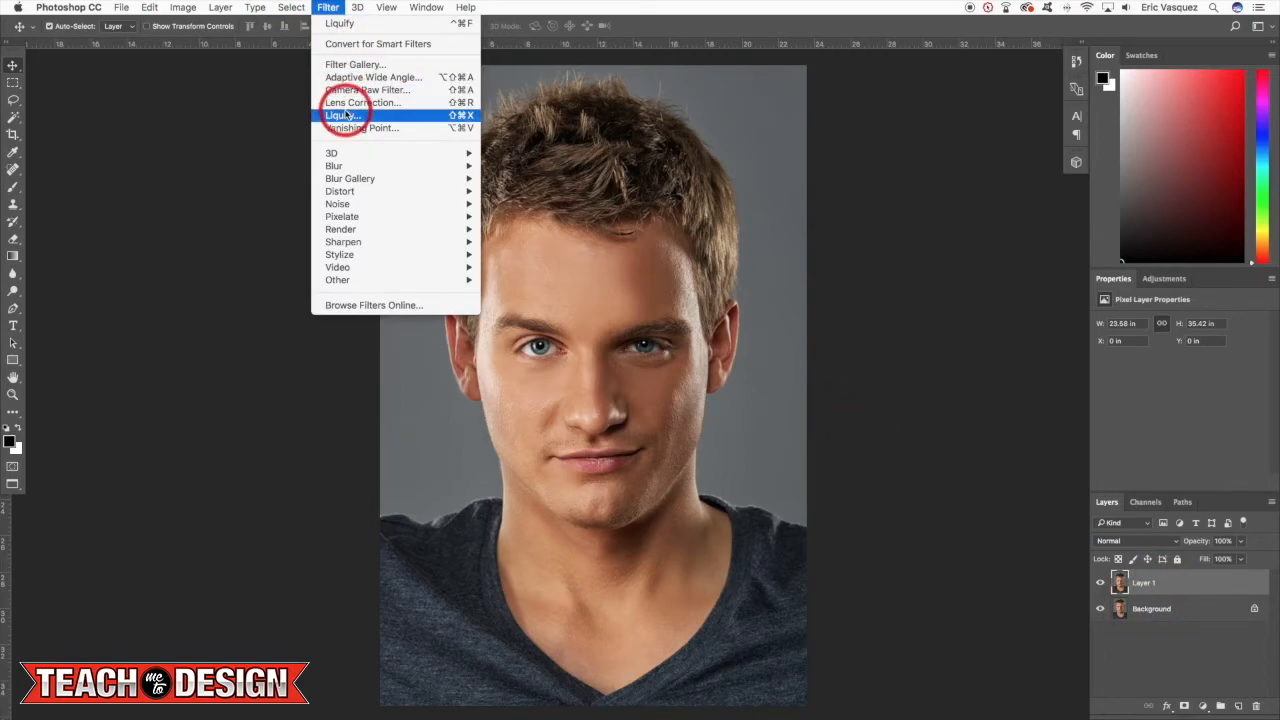
{"action": "left_click", "coordinate": [352, 116]}
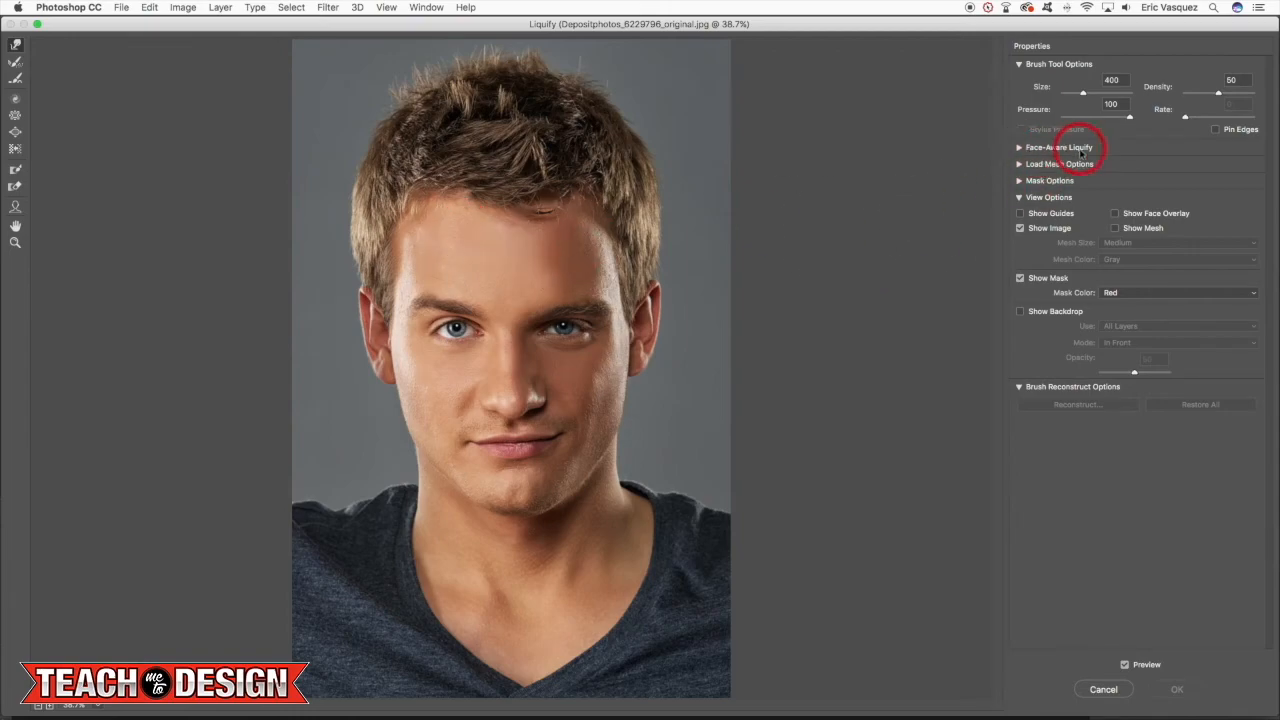
In the Face-Aware Liquify eye settings, set the left eye size to 6 and the right eye size to 100.
{"action": "left_click", "coordinate": [1020, 148]}
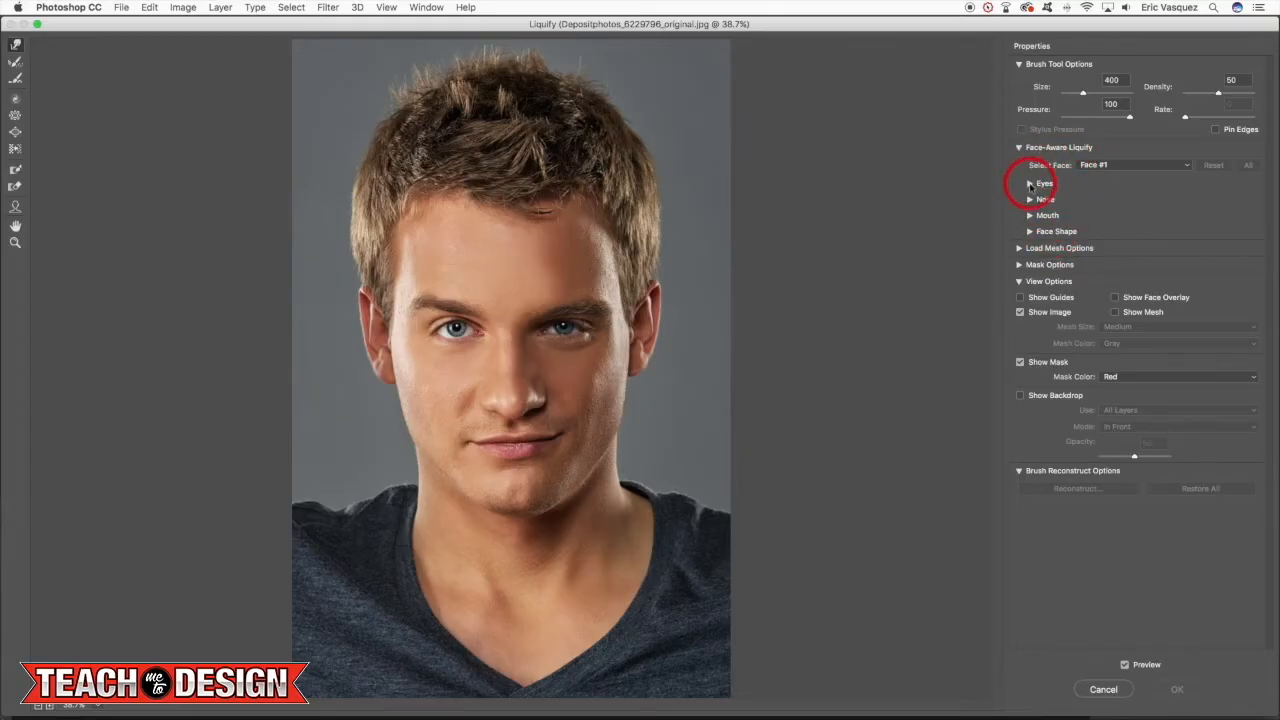
{"action": "left_click", "coordinate": [1030, 184]}
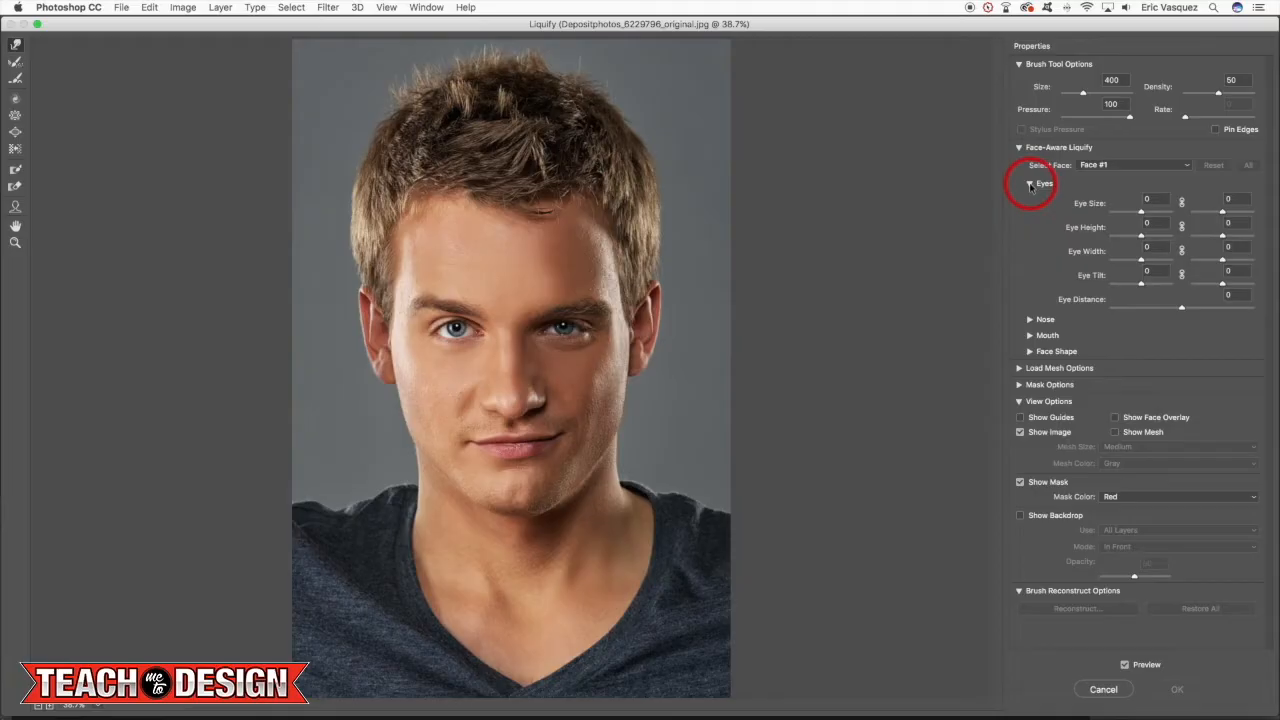
{"action": "mouse_move", "coordinate": [1141, 212]}
{"action": "left_mouse_down"}
{"action": "mouse_move", "coordinate": [1154, 214]}
{"action": "mouse_move", "coordinate": [1141, 214]}
{"action": "left_mouse_up"}
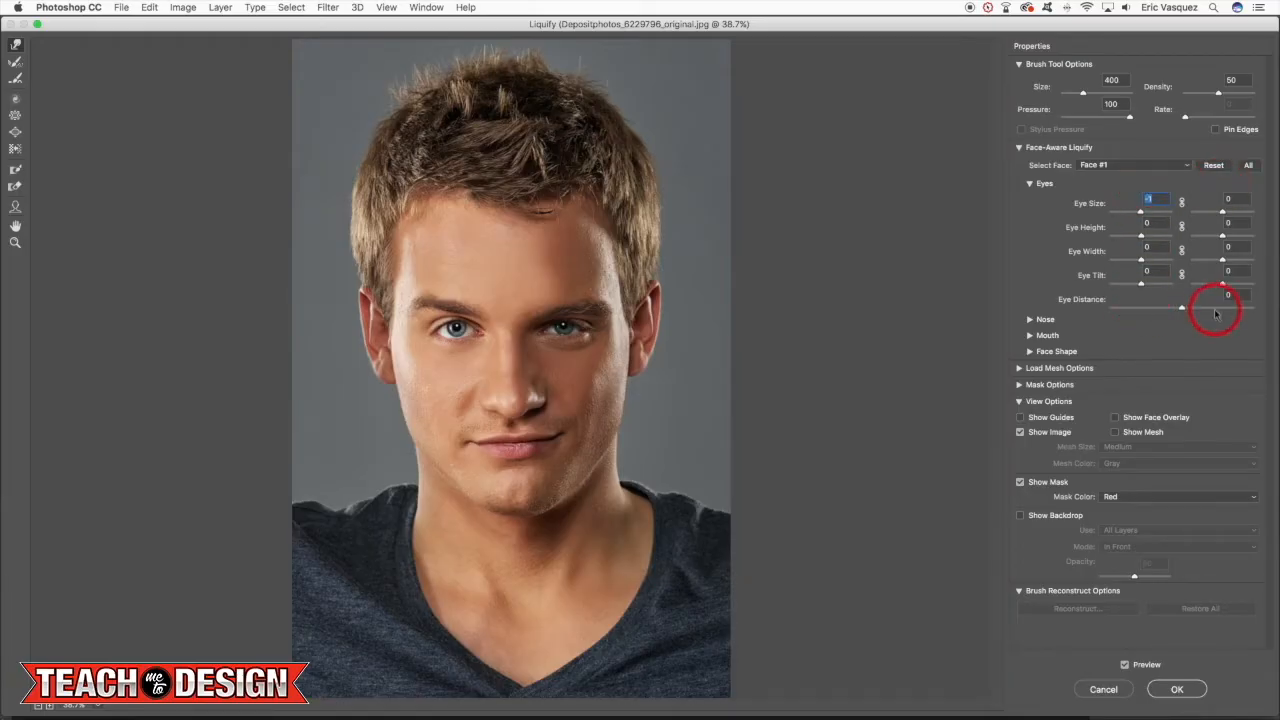
{"action": "left_click_drag", "start_coordinate": [1141, 213], "coordinate": [1143, 214]}
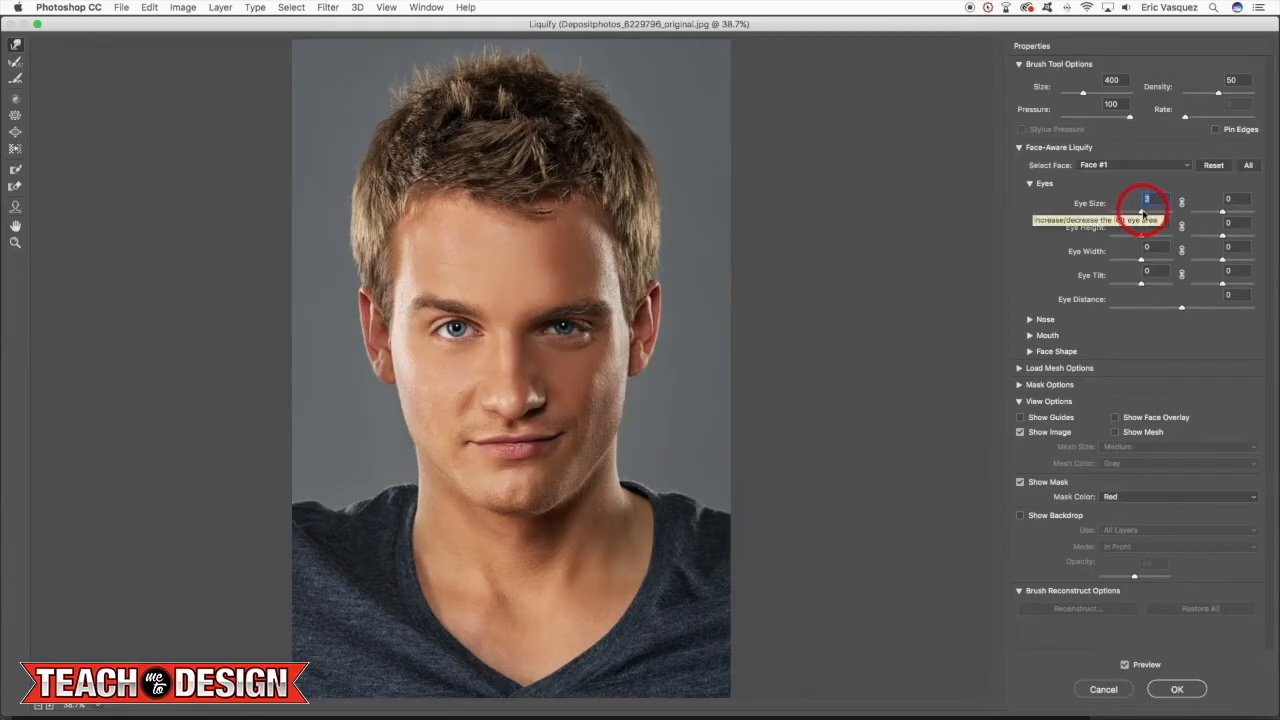
{"action": "mouse_move", "coordinate": [1143, 214]}
{"action": "left_mouse_down"}
{"action": "mouse_move", "coordinate": [1156, 212]}
{"action": "mouse_move", "coordinate": [1086, 212]}
{"action": "mouse_move", "coordinate": [1226, 208]}
{"action": "mouse_move", "coordinate": [1143, 206]}
{"action": "left_mouse_up"}
{"action": "left_click_drag", "start_coordinate": [1222, 212], "coordinate": [1268, 210]}
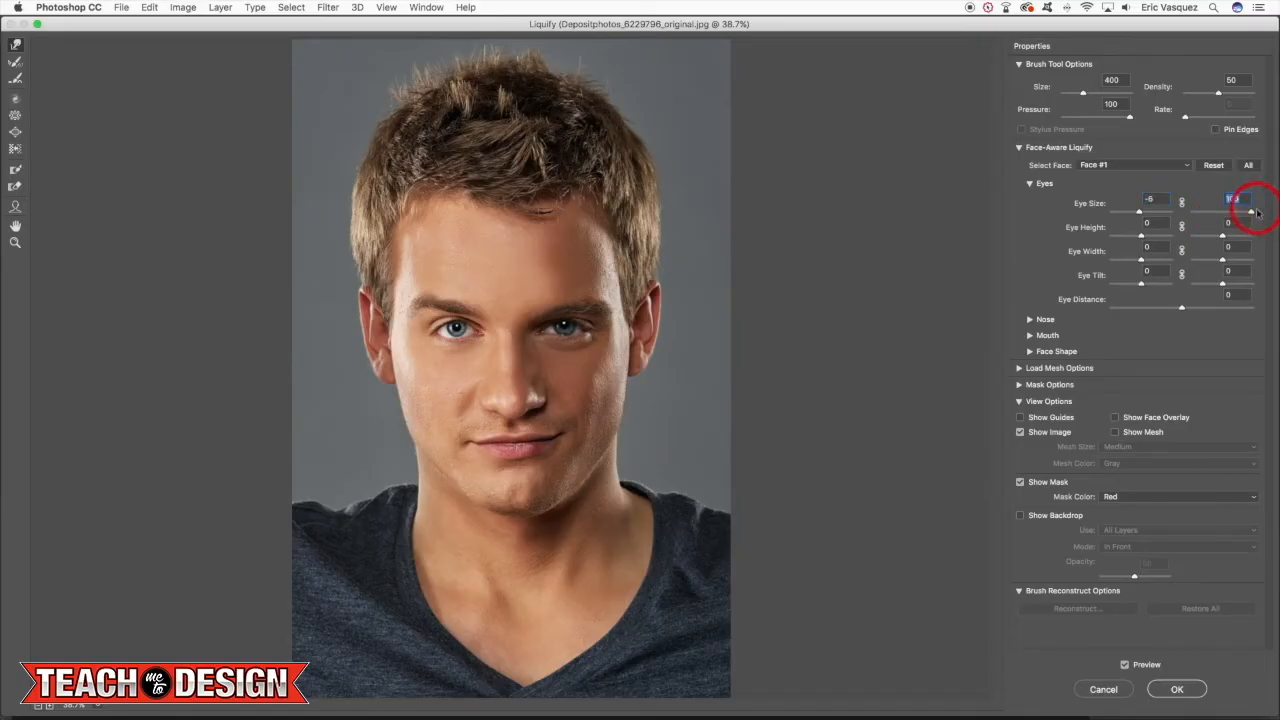
{"action": "left_click_drag", "start_coordinate": [1140, 215], "coordinate": [1149, 216]}
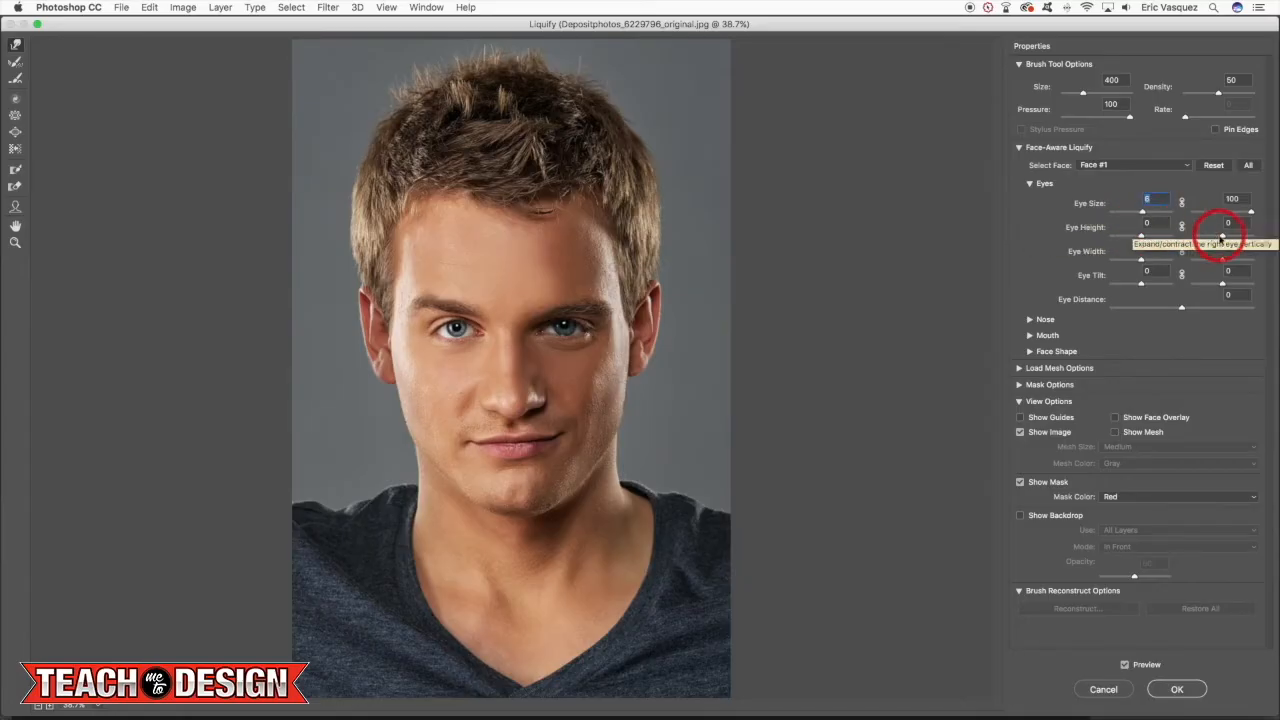
Set eye height to 3 left and 52 right, left eye width to 93, and right eye size to 61.
{"action": "left_click_drag", "start_coordinate": [1222, 236], "coordinate": [1237, 236]}
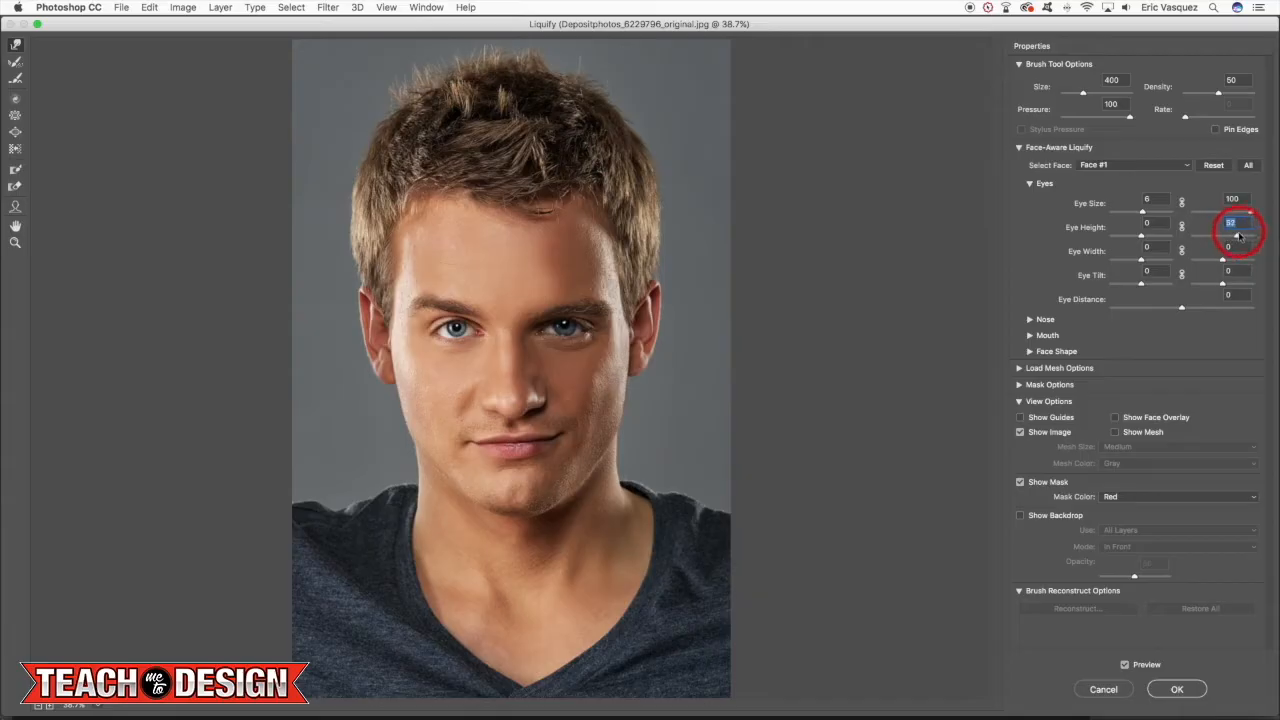
{"action": "left_click_drag", "start_coordinate": [1141, 236], "coordinate": [1166, 261]}
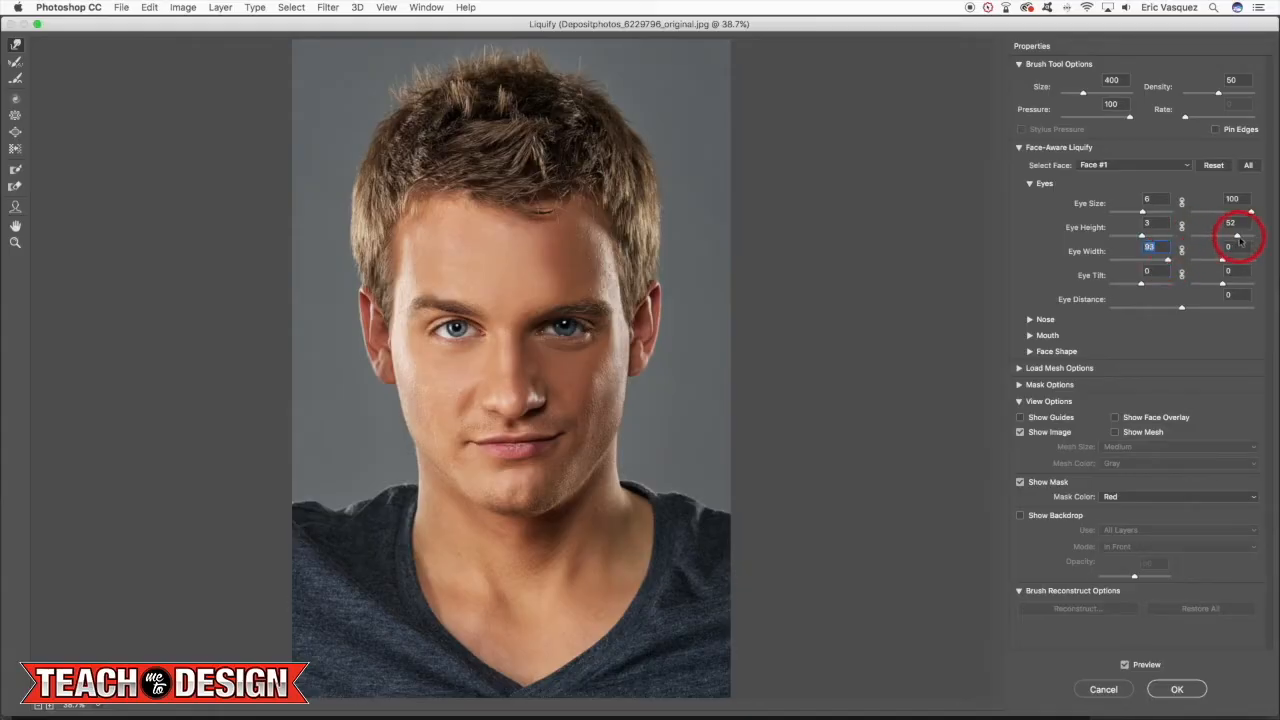
{"action": "left_click_drag", "start_coordinate": [1249, 212], "coordinate": [1240, 212]}
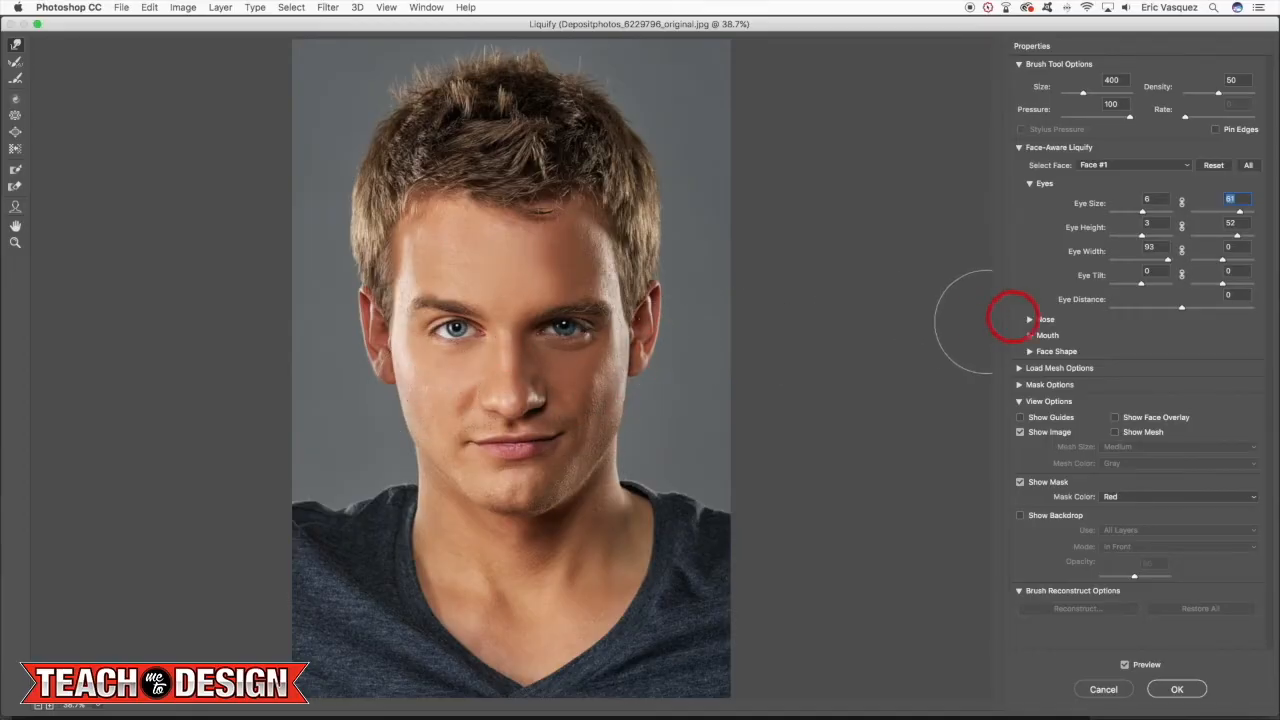
Set the left eye tilt to 22 and adjust the eye distance.
{"action": "left_click_drag", "start_coordinate": [1143, 286], "coordinate": [1147, 286]}
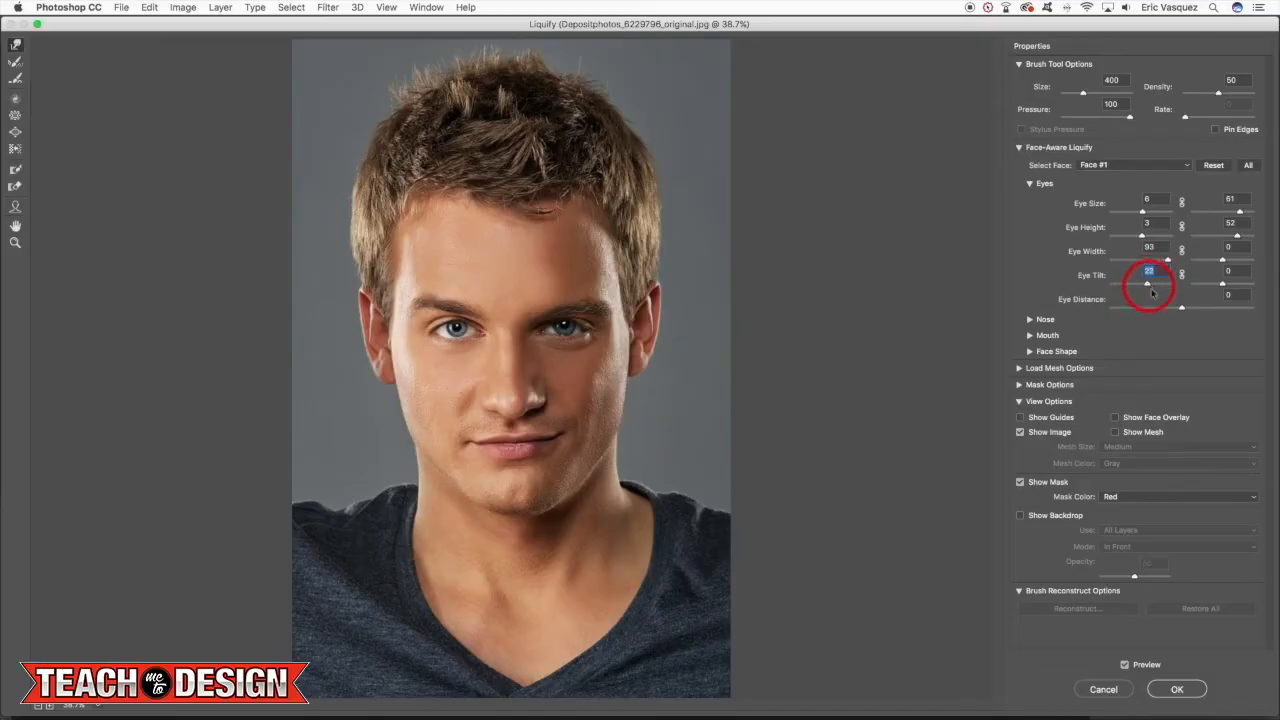
{"action": "mouse_move", "coordinate": [1180, 308]}
{"action": "left_mouse_down"}
{"action": "mouse_move", "coordinate": [1046, 305]}
{"action": "mouse_move", "coordinate": [1266, 291]}
{"action": "mouse_move", "coordinate": [1189, 304]}
{"action": "mouse_move", "coordinate": [1200, 303]}
{"action": "left_mouse_up"}
{"action": "left_click", "coordinate": [1031, 185]}
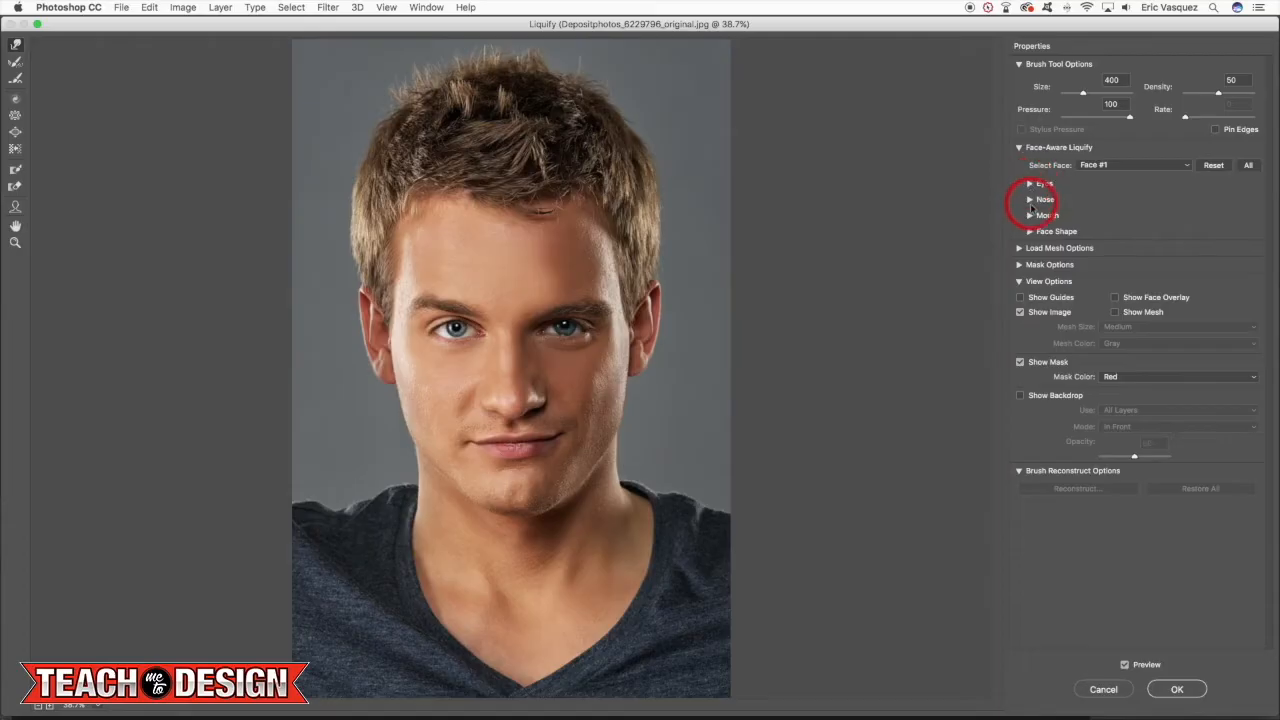
Set the nose height to -57 and the nose width to -12.
{"action": "left_click", "coordinate": [1032, 201]}
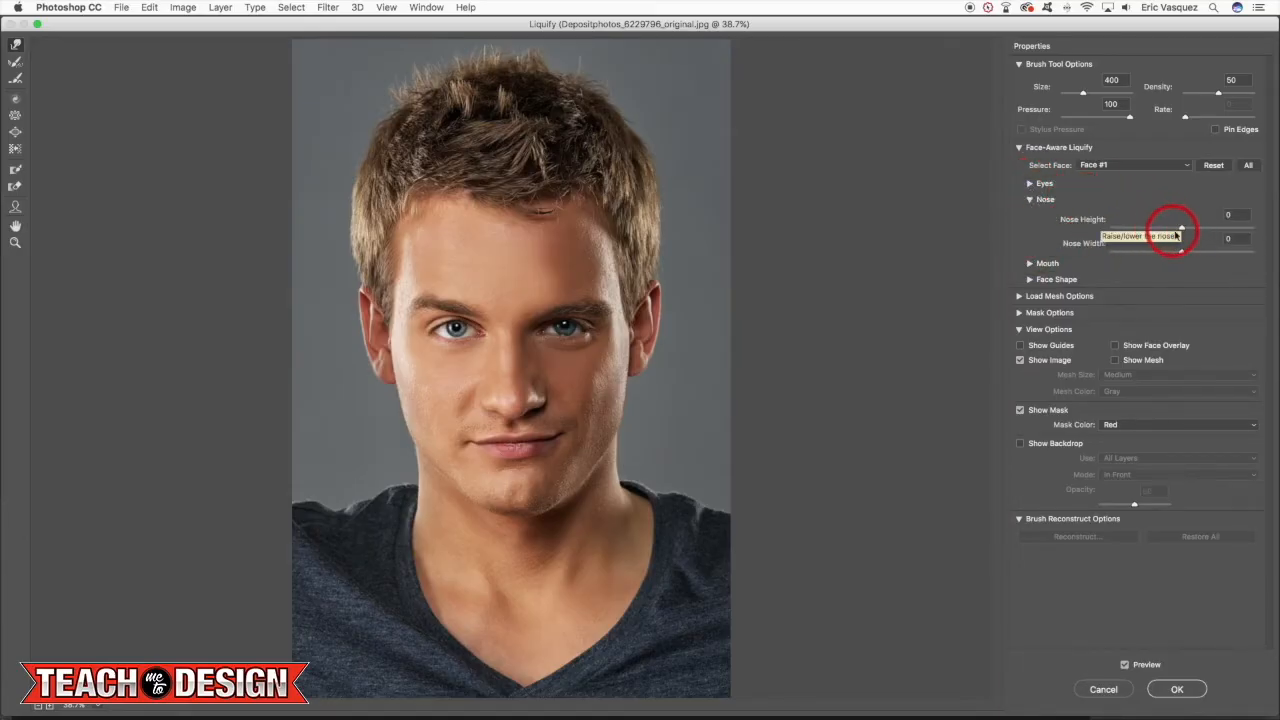
{"action": "mouse_move", "coordinate": [1181, 229]}
{"action": "left_mouse_down"}
{"action": "mouse_move", "coordinate": [1272, 227]}
{"action": "mouse_move", "coordinate": [1074, 228]}
{"action": "mouse_move", "coordinate": [1142, 230]}
{"action": "mouse_move", "coordinate": [1177, 250]}
{"action": "mouse_move", "coordinate": [1077, 249]}
{"action": "mouse_move", "coordinate": [1275, 245]}
{"action": "mouse_move", "coordinate": [1190, 251]}
{"action": "left_mouse_up"}
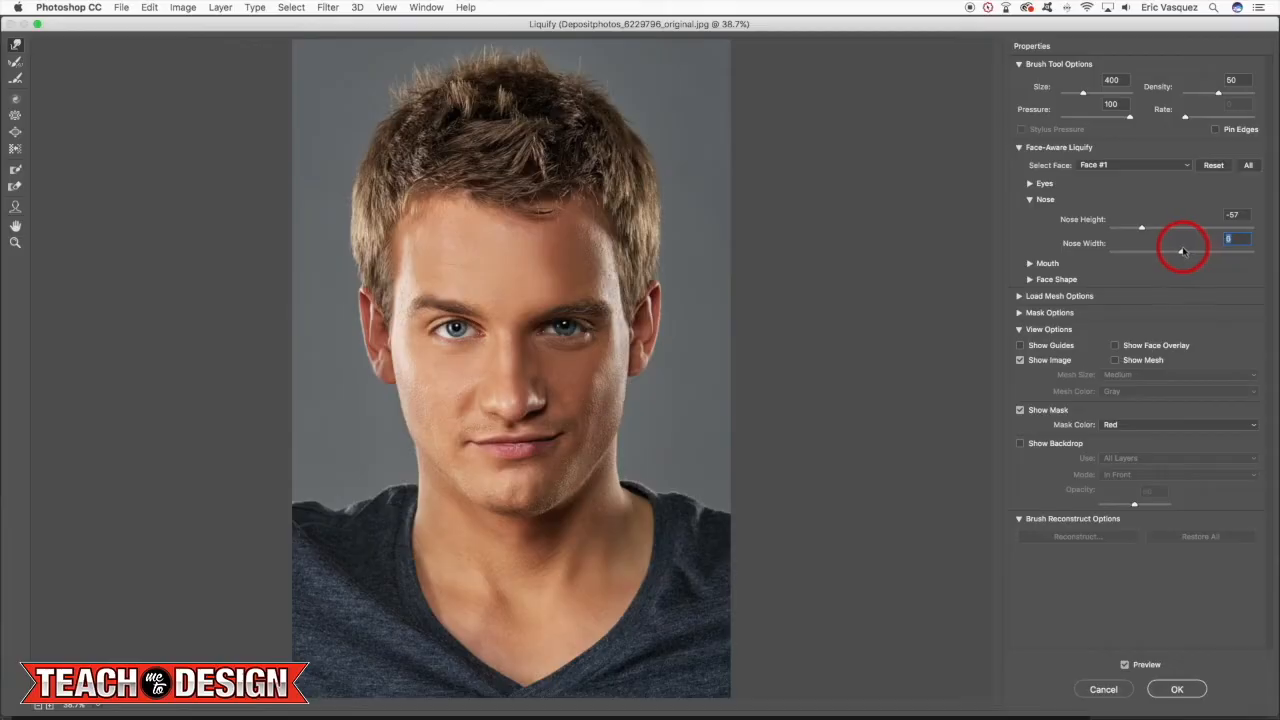
{"action": "left_click_drag", "start_coordinate": [1181, 251], "coordinate": [1176, 253]}
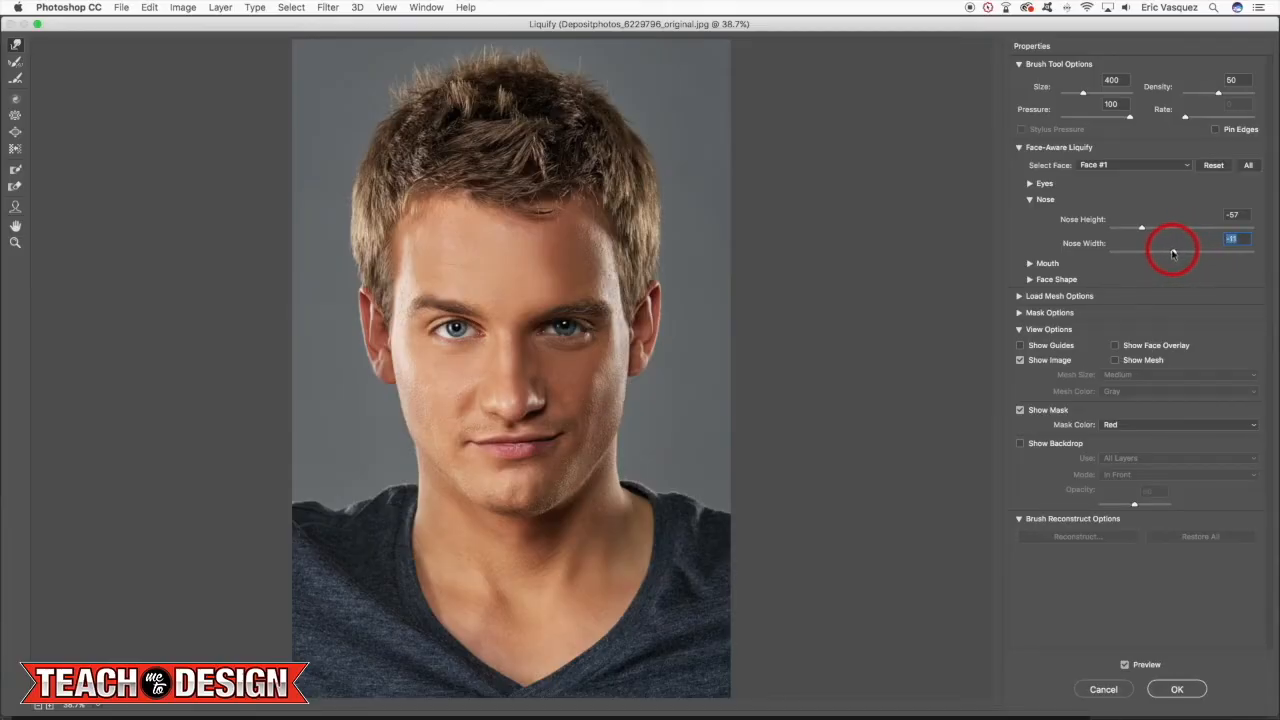
{"action": "left_click", "coordinate": [1030, 199]}
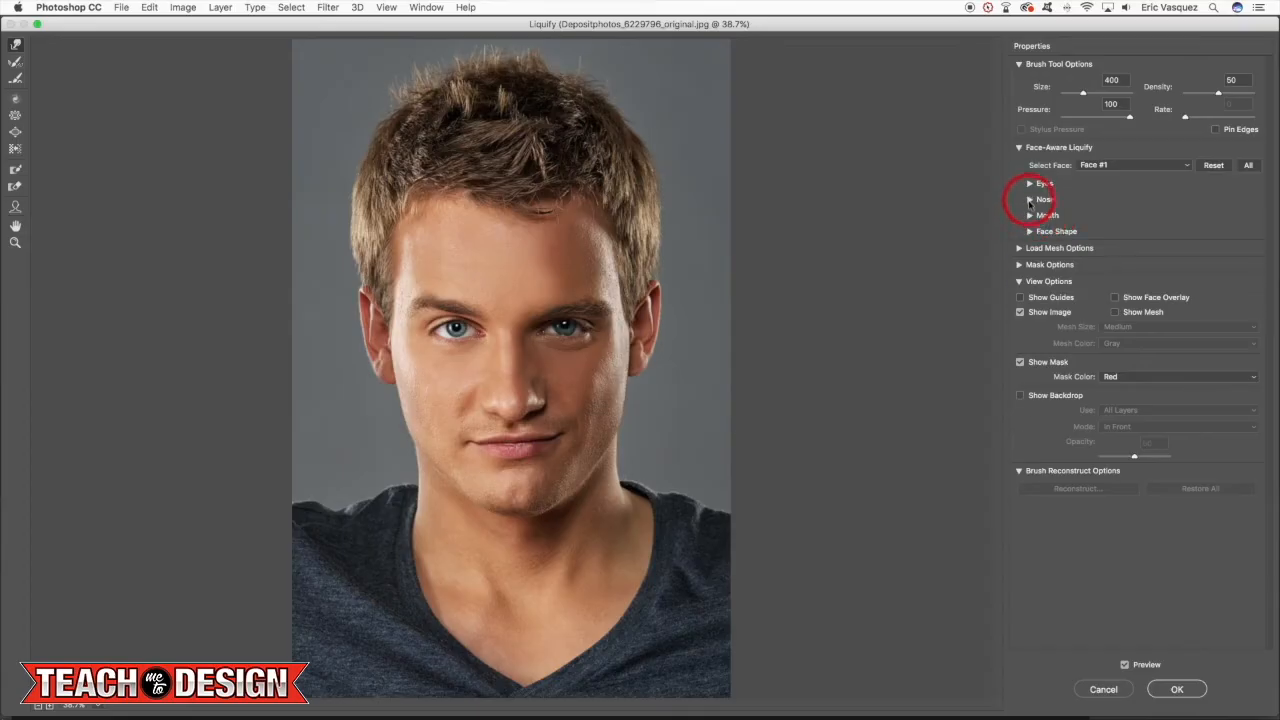
Raise the corners of the mouth by setting Smile to 59.
{"action": "left_click", "coordinate": [1030, 215]}
{"action": "left_click_drag", "start_coordinate": [1176, 246], "coordinate": [1192, 246]}
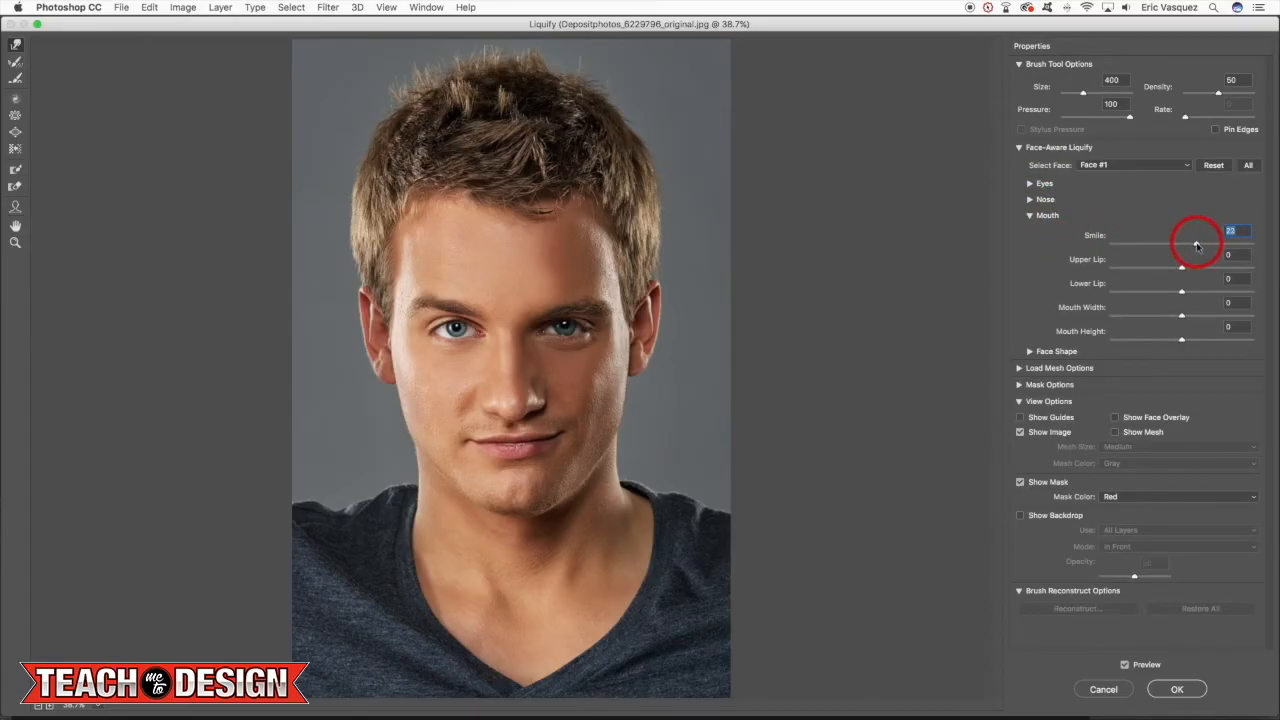
{"action": "left_click_drag", "start_coordinate": [1200, 246], "coordinate": [1206, 246]}
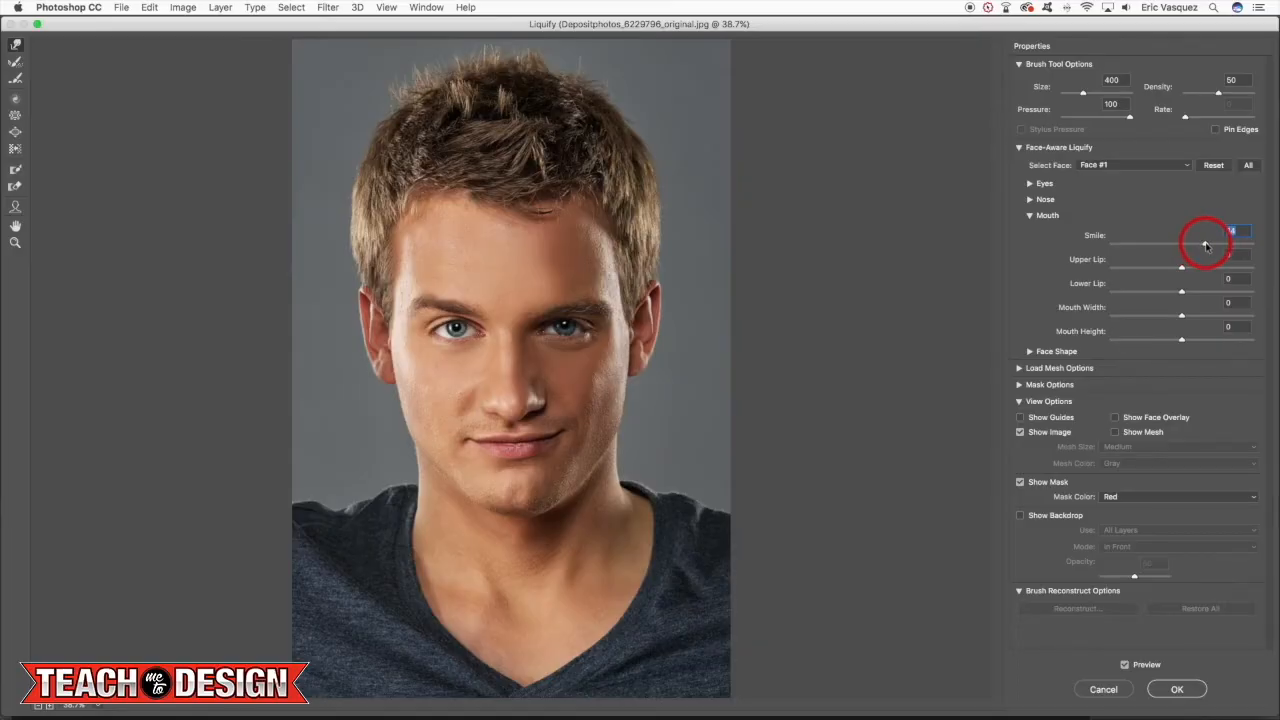
{"action": "mouse_move", "coordinate": [1207, 246]}
{"action": "left_mouse_down"}
{"action": "mouse_move", "coordinate": [1221, 246]}
{"action": "mouse_move", "coordinate": [1063, 247]}
{"action": "mouse_move", "coordinate": [1277, 244]}
{"action": "mouse_move", "coordinate": [1022, 238]}
{"action": "mouse_move", "coordinate": [1277, 236]}
{"action": "mouse_move", "coordinate": [985, 236]}
{"action": "mouse_move", "coordinate": [1226, 241]}
{"action": "mouse_move", "coordinate": [1040, 249]}
{"action": "mouse_move", "coordinate": [1268, 246]}
{"action": "mouse_move", "coordinate": [980, 249]}
{"action": "mouse_move", "coordinate": [1222, 243]}
{"action": "left_mouse_up"}
Set the upper lip to -35 and the lower lip to -37.
{"action": "left_click_drag", "start_coordinate": [1181, 268], "coordinate": [1207, 268]}
{"action": "left_click_drag", "start_coordinate": [1131, 268], "coordinate": [1147, 293]}
{"action": "left_click", "coordinate": [1190, 295]}
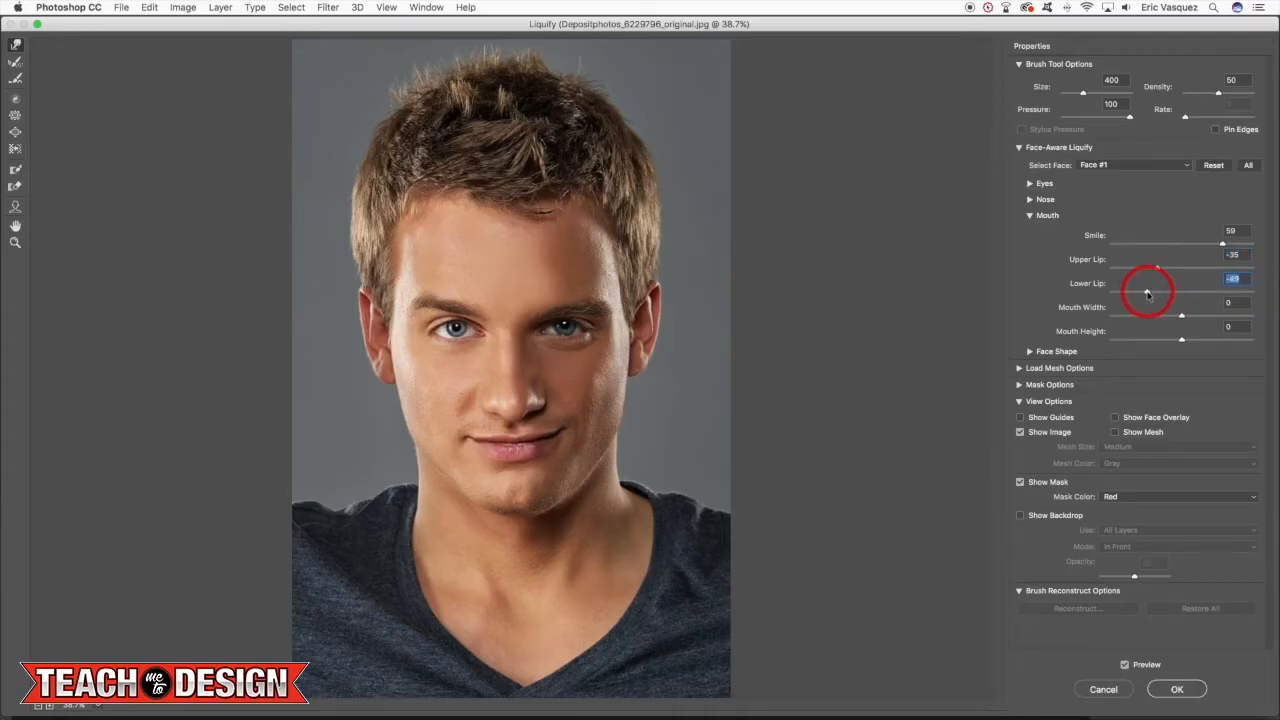
Set the mouth width to -12 and the mouth height to about 6.
{"action": "left_click", "coordinate": [1183, 318]}
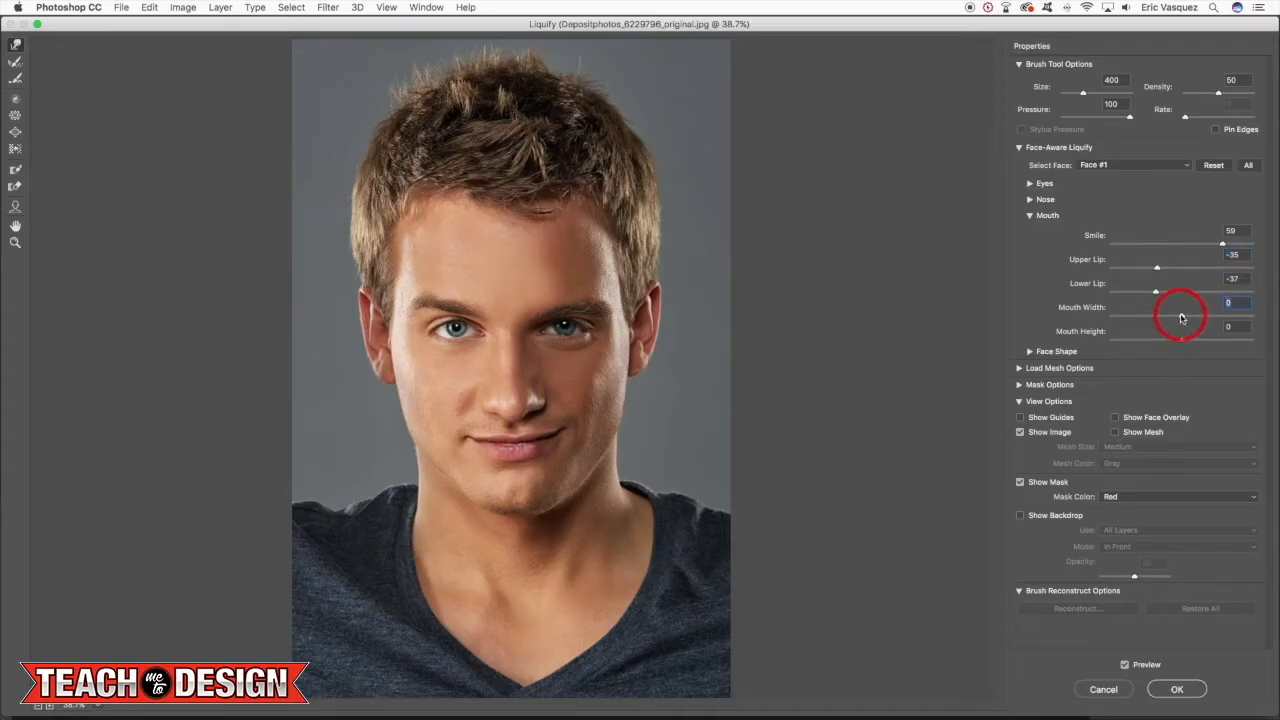
{"action": "left_click_drag", "start_coordinate": [1138, 318], "coordinate": [1169, 318]}
{"action": "mouse_move", "coordinate": [1180, 342]}
{"action": "left_mouse_down"}
{"action": "mouse_move", "coordinate": [1058, 345]}
{"action": "mouse_move", "coordinate": [1199, 340]}
{"action": "mouse_move", "coordinate": [1188, 342]}
{"action": "left_mouse_up"}
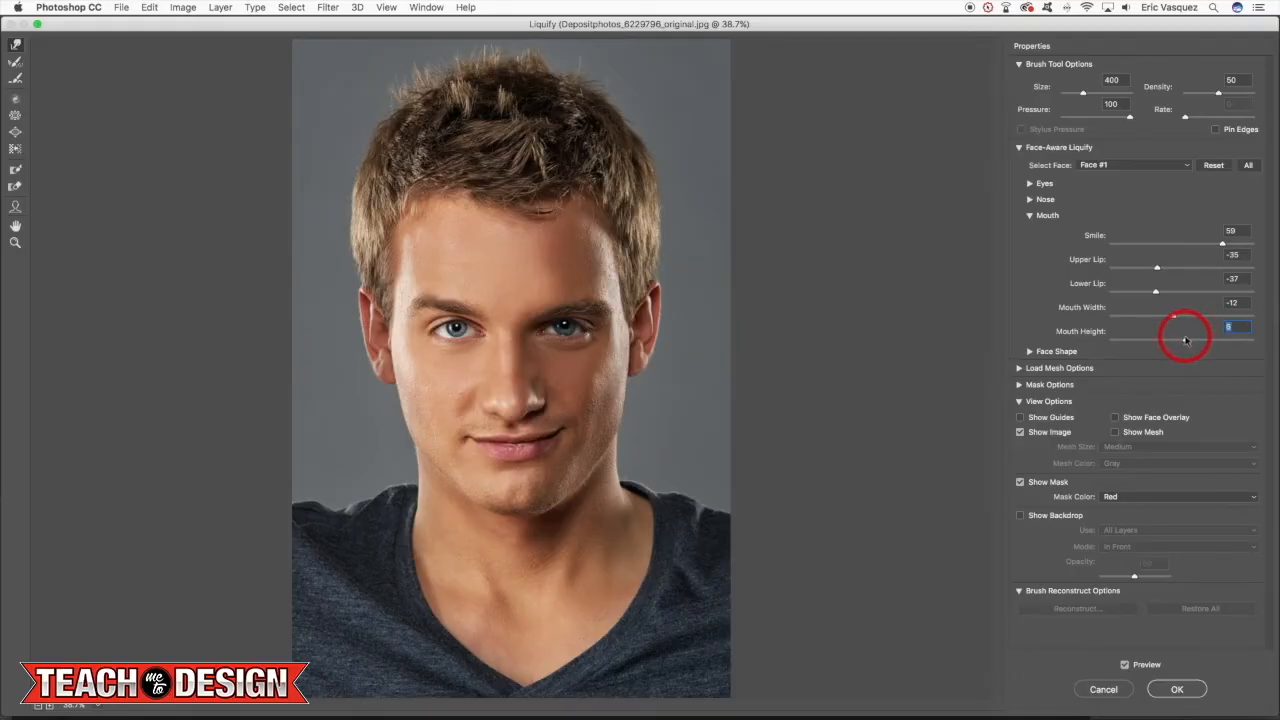
Return to the nose settings and set the nose height to -9.
{"action": "left_click", "coordinate": [1030, 215]}
{"action": "left_click", "coordinate": [1030, 200]}
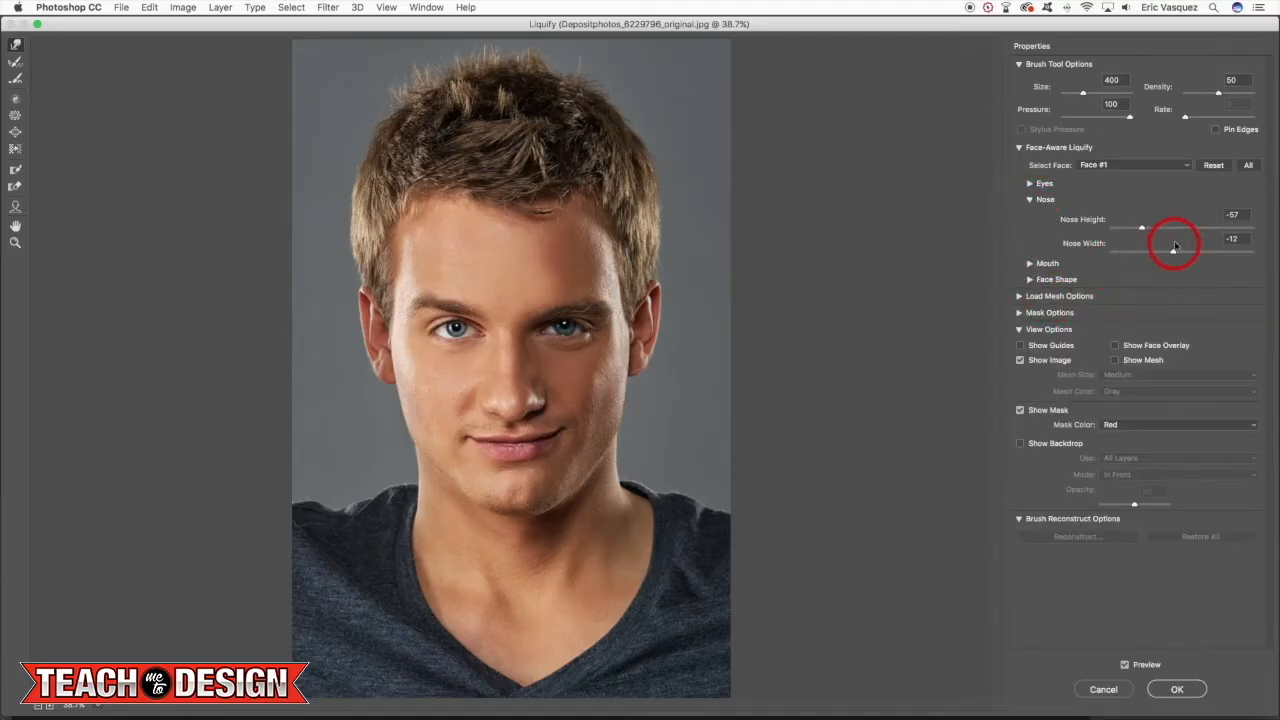
{"action": "left_click_drag", "start_coordinate": [1143, 230], "coordinate": [1168, 230]}
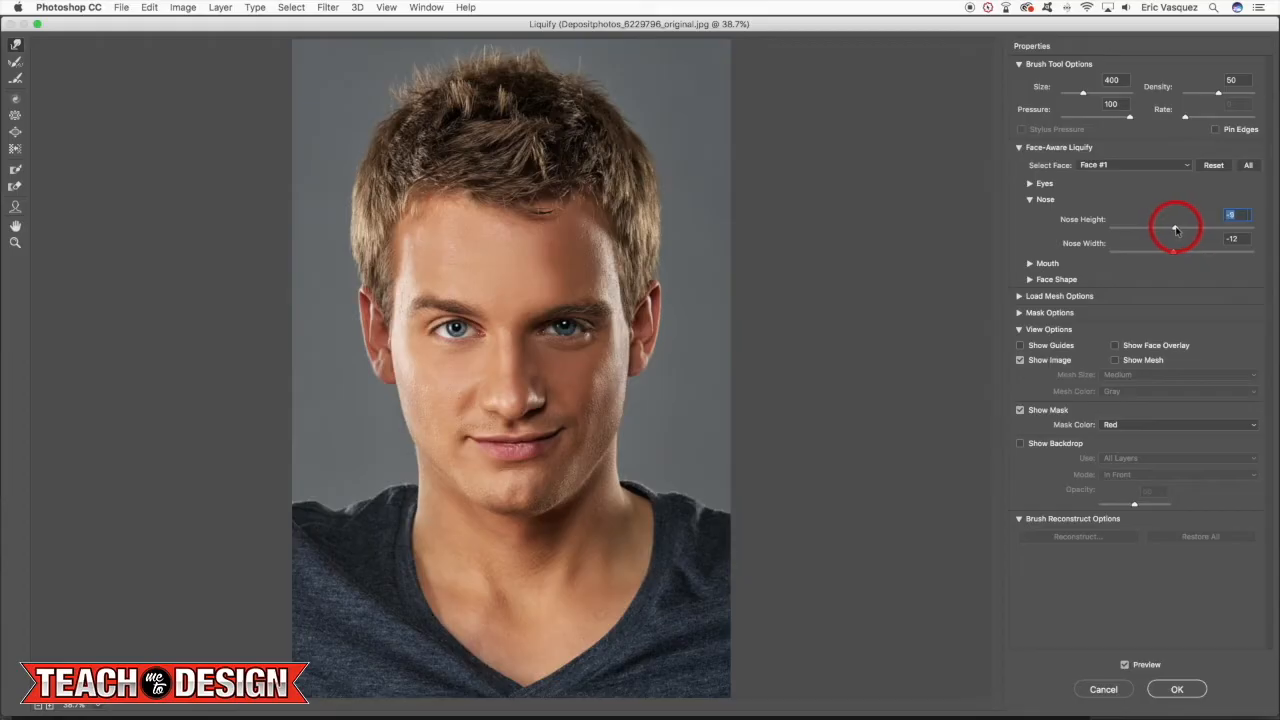
Set the face shape's forehead to 51, chin height to -63, jawline to 20 and face width to -22, and apply the Liquify changes.
{"action": "left_click", "coordinate": [1031, 279]}
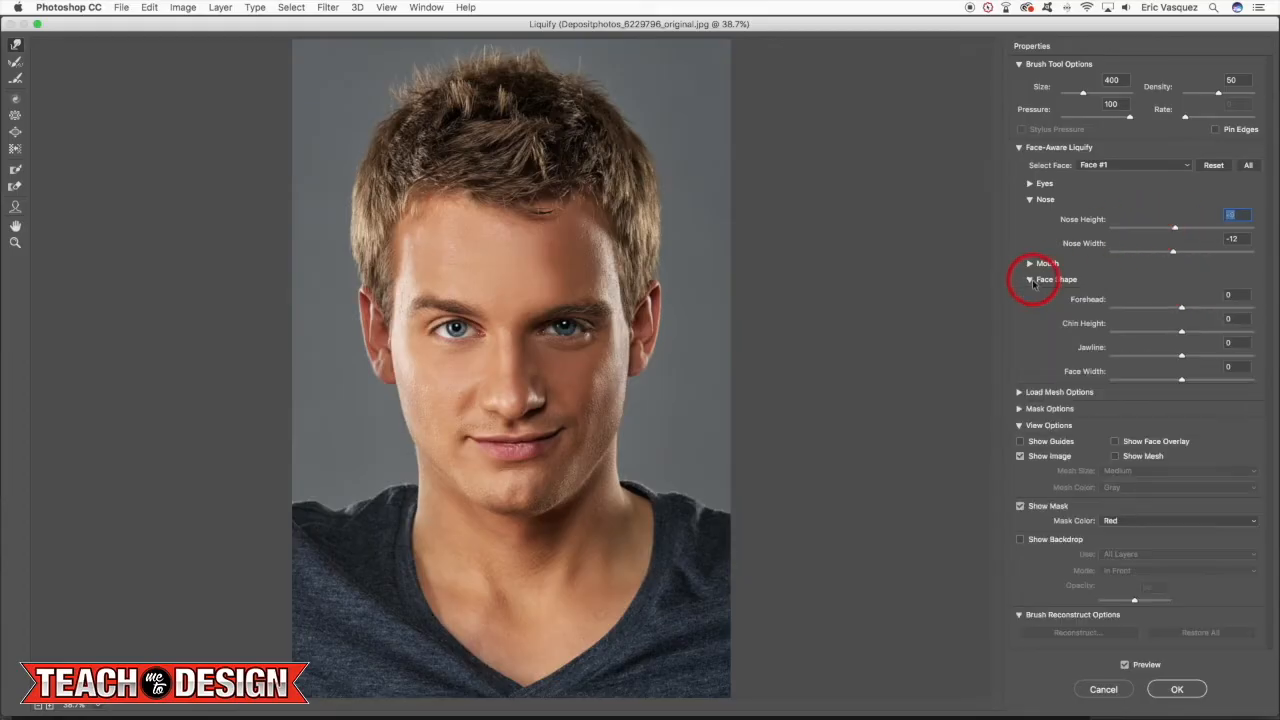
{"action": "left_click", "coordinate": [1030, 199]}
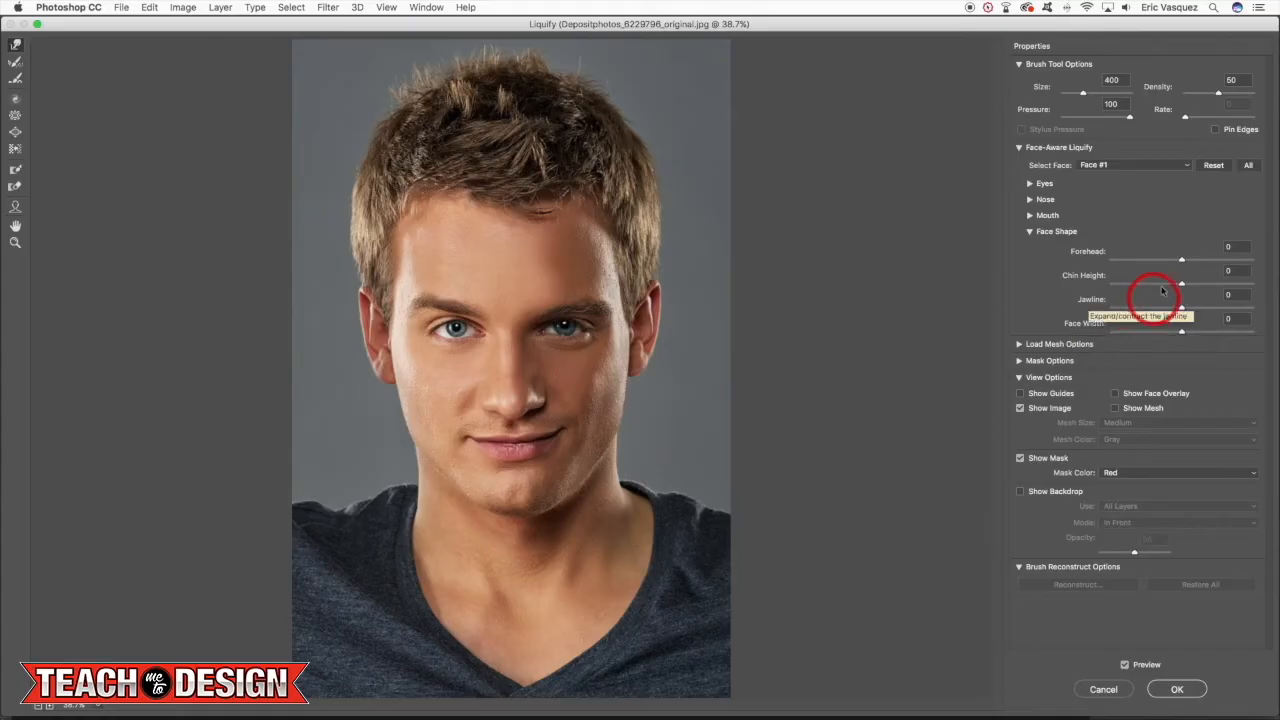
{"action": "left_click_drag", "start_coordinate": [1181, 261], "coordinate": [1136, 288]}
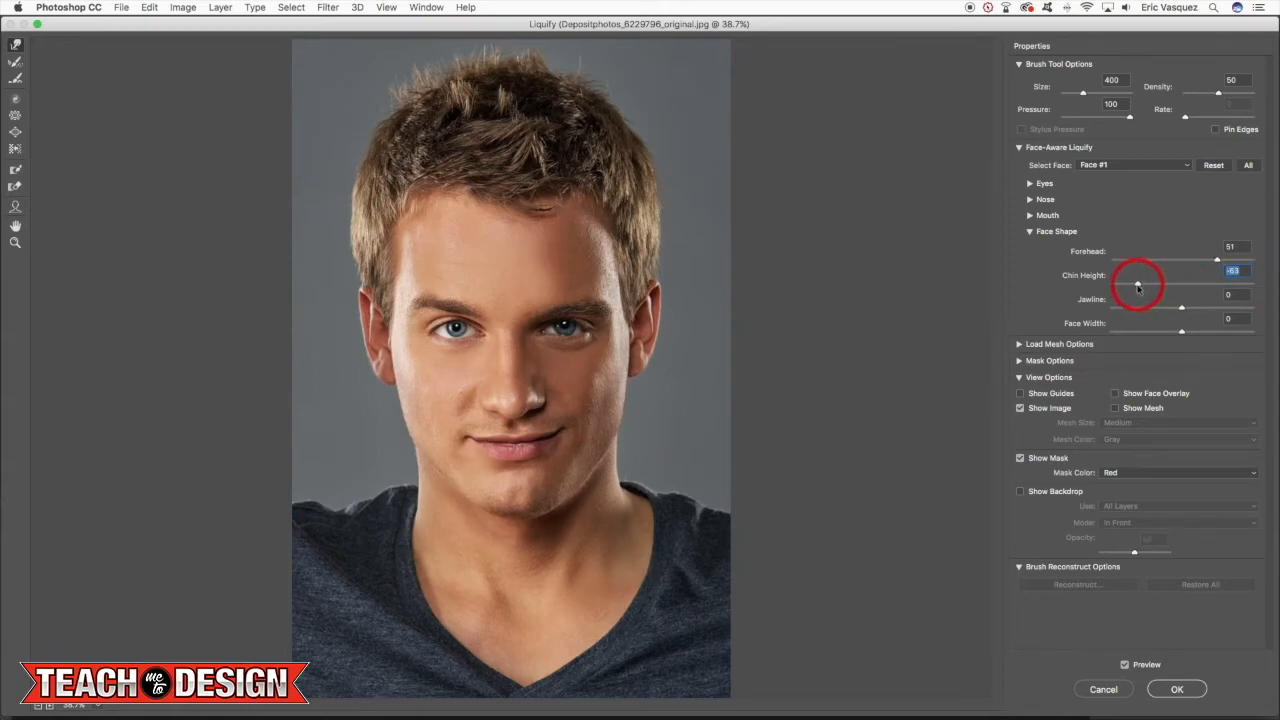
{"action": "mouse_move", "coordinate": [1181, 307]}
{"action": "left_mouse_down"}
{"action": "mouse_move", "coordinate": [1060, 308]}
{"action": "mouse_move", "coordinate": [1275, 310]}
{"action": "mouse_move", "coordinate": [1199, 314]}
{"action": "left_mouse_up"}
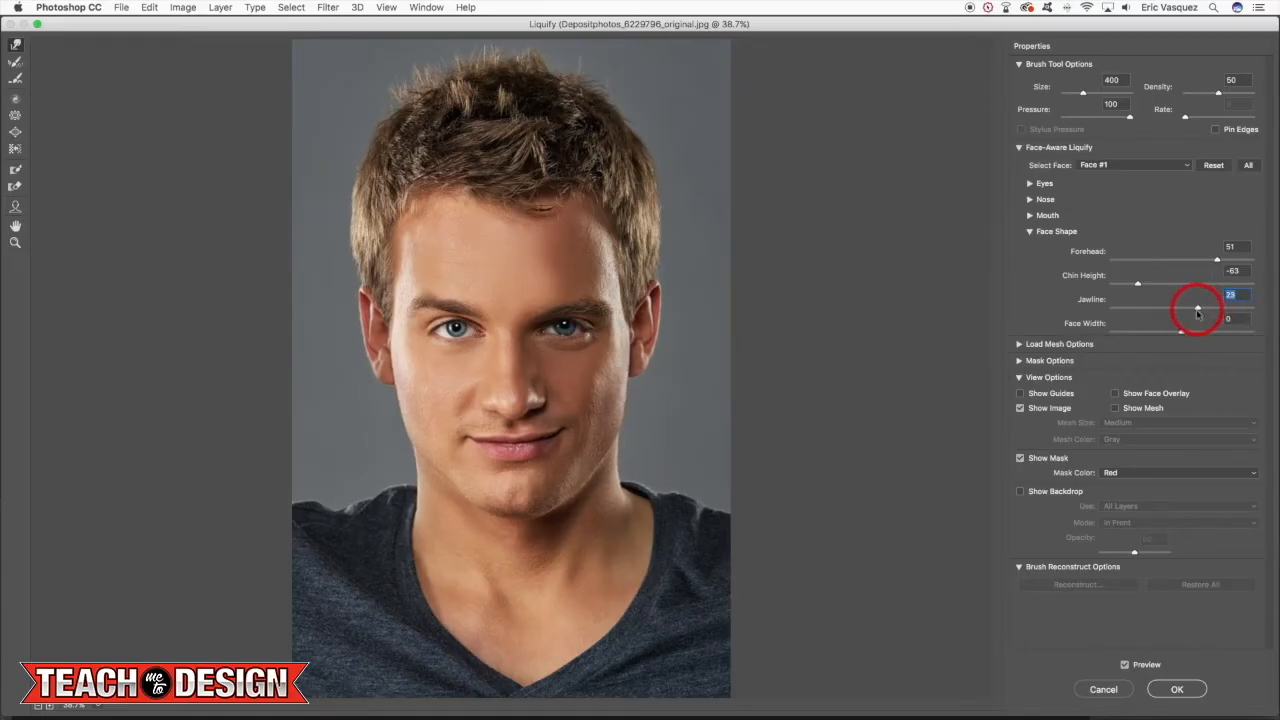
{"action": "mouse_move", "coordinate": [1182, 334]}
{"action": "left_mouse_down"}
{"action": "mouse_move", "coordinate": [1118, 336]}
{"action": "mouse_move", "coordinate": [1275, 336]}
{"action": "mouse_move", "coordinate": [1167, 340]}
{"action": "left_mouse_up"}
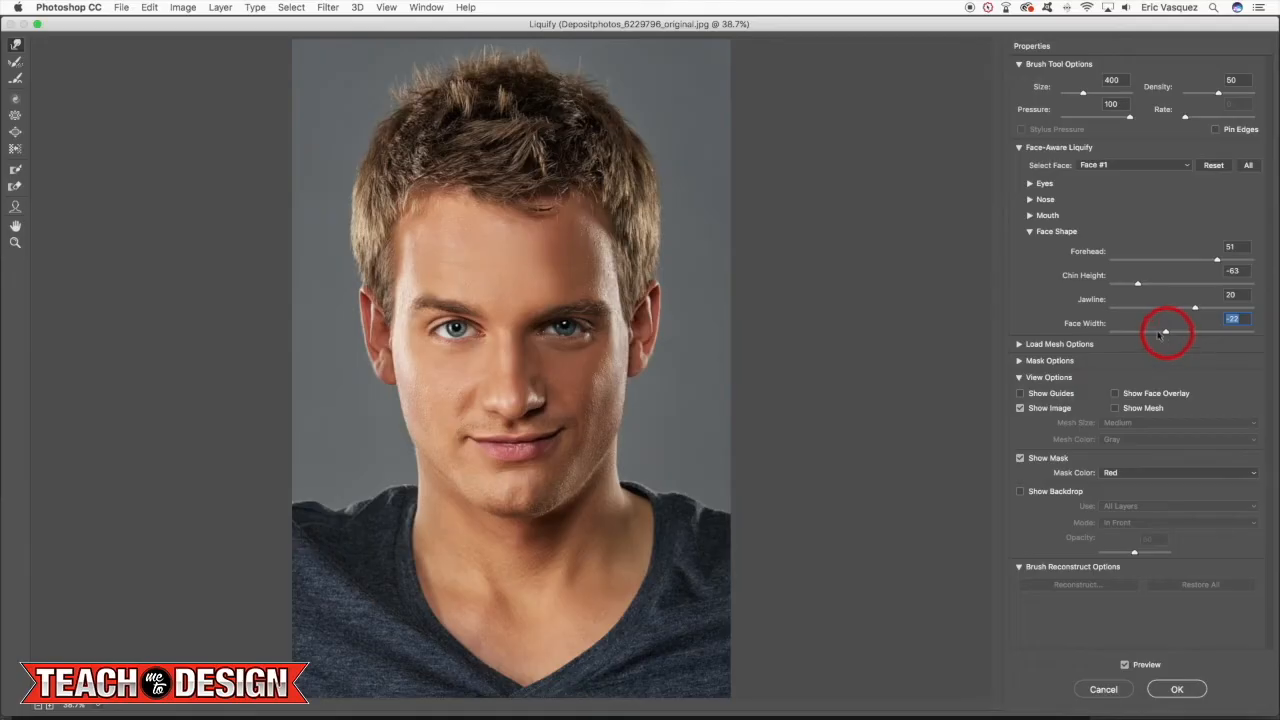
{"action": "left_click", "coordinate": [1021, 377]}
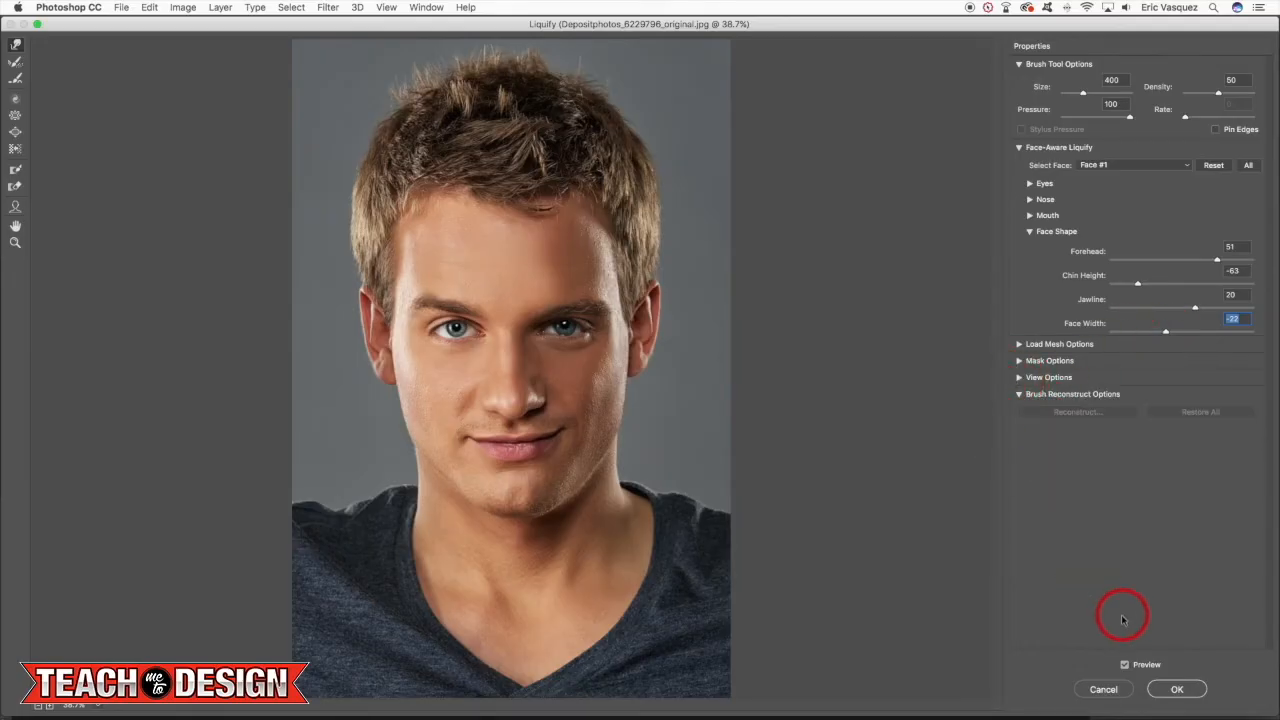
{"action": "left_click", "coordinate": [1175, 688]}
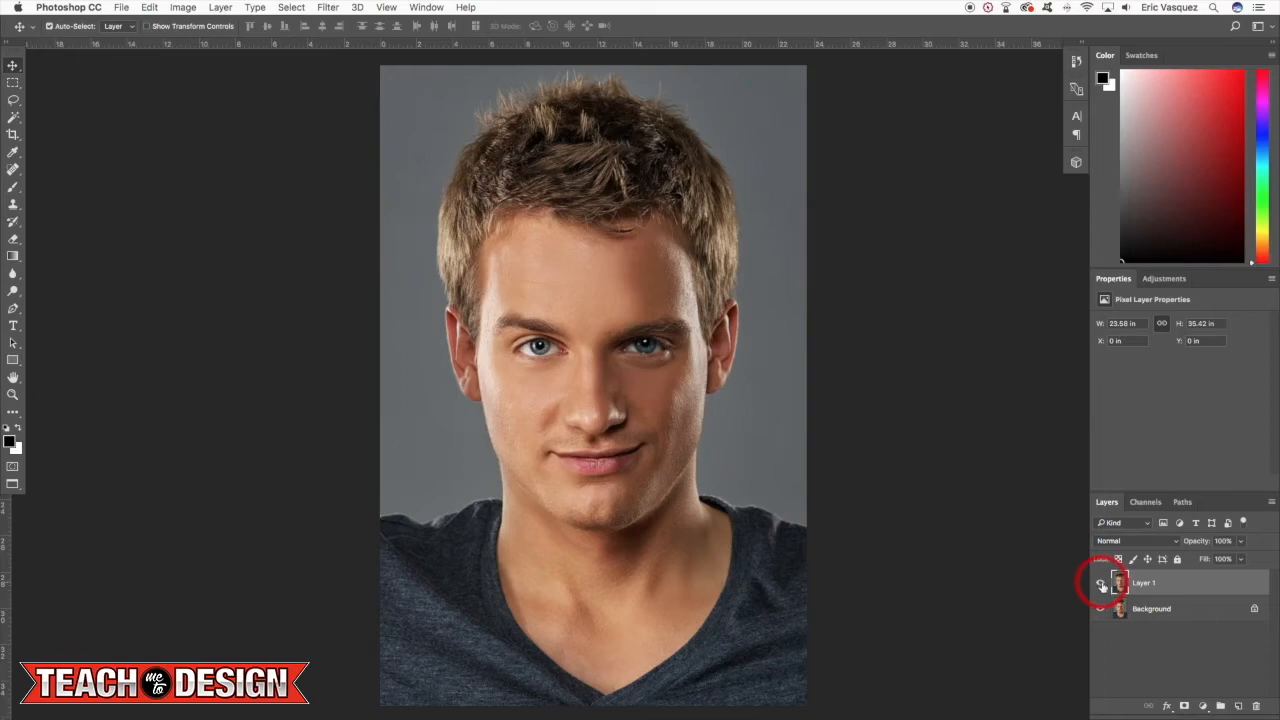
Toggle the visibility of Layer 1 repeatedly to compare the liquified face with the original portrait.
{"action": "left_click", "coordinate": [1100, 588]}
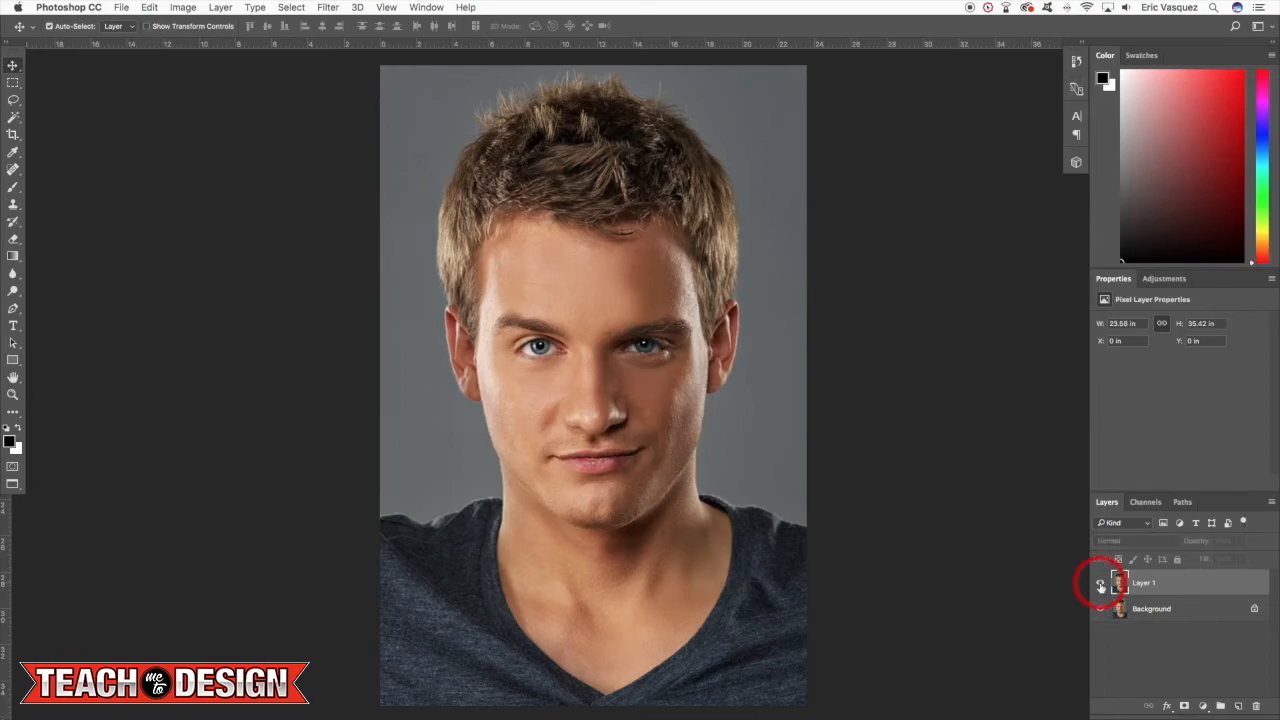
{"action": "left_click", "coordinate": [1100, 586]}
{"action": "left_click", "coordinate": [1100, 586]}
{"action": "left_click", "coordinate": [1100, 586]}
{"action": "left_click", "coordinate": [1100, 586]}
{"action": "left_click", "coordinate": [1100, 586]}
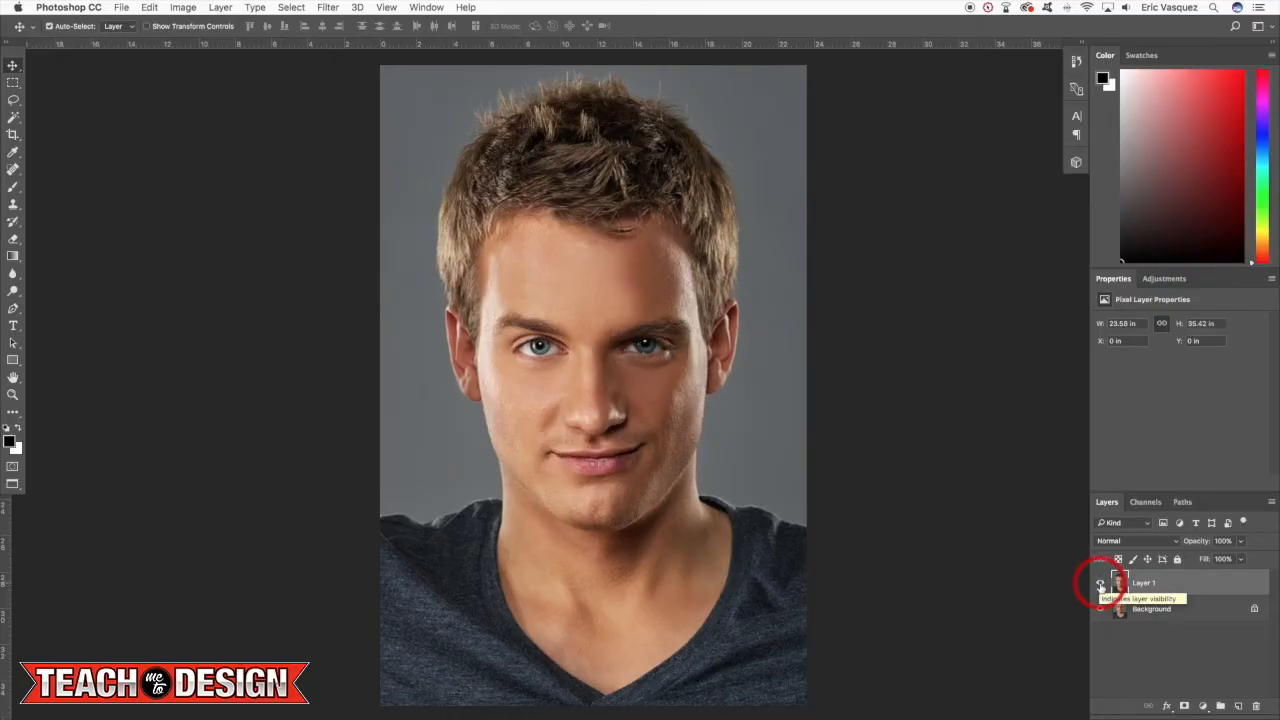
{"action": "left_click", "coordinate": [1100, 586]}
{"action": "left_click", "coordinate": [1100, 586]}
{"action": "left_click", "coordinate": [1100, 586]}
{"action": "left_click", "coordinate": [1100, 586]}
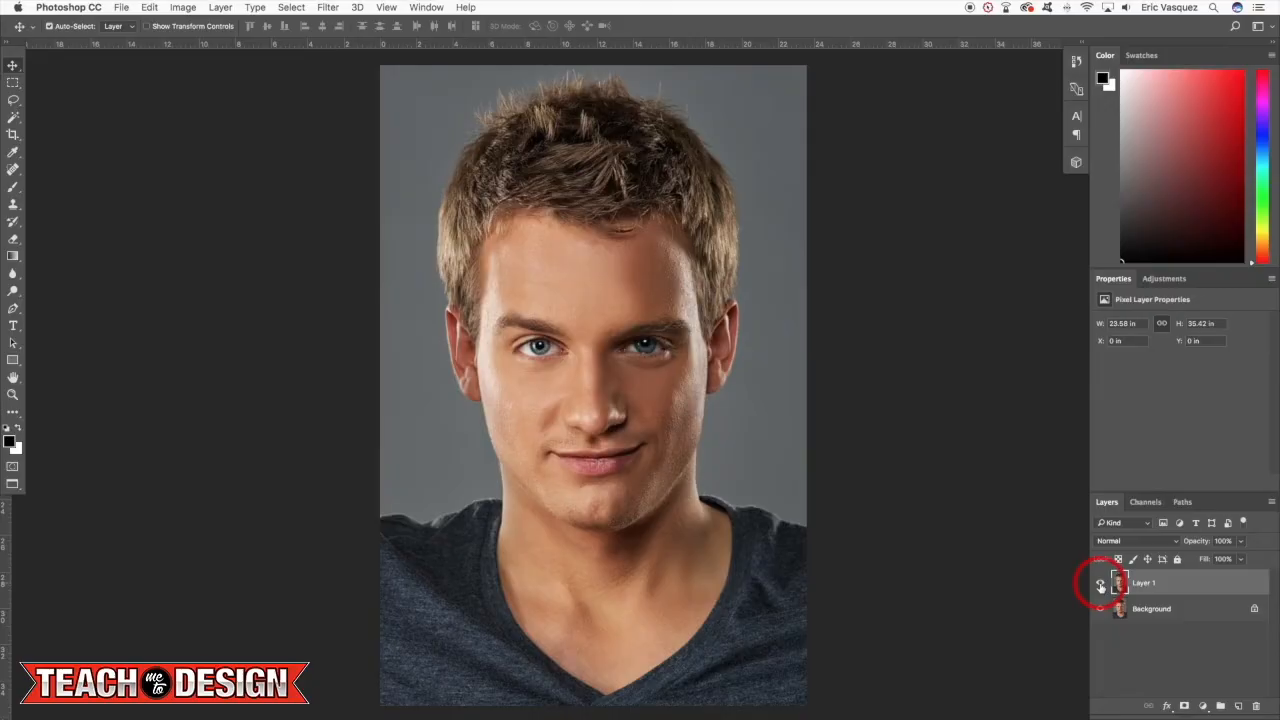
Hide and show Layer 1 several more times to check the reshaped face against the untouched Background.
{"action": "left_click", "coordinate": [1100, 586]}
{"action": "left_click", "coordinate": [1100, 586]}
{"action": "left_click", "coordinate": [1100, 586]}
{"action": "left_click", "coordinate": [1100, 586]}
{"action": "left_click", "coordinate": [1100, 586]}
{"action": "left_click", "coordinate": [1100, 586]}
{"action": "left_click", "coordinate": [1100, 586]}
{"action": "left_click", "coordinate": [1100, 586]}
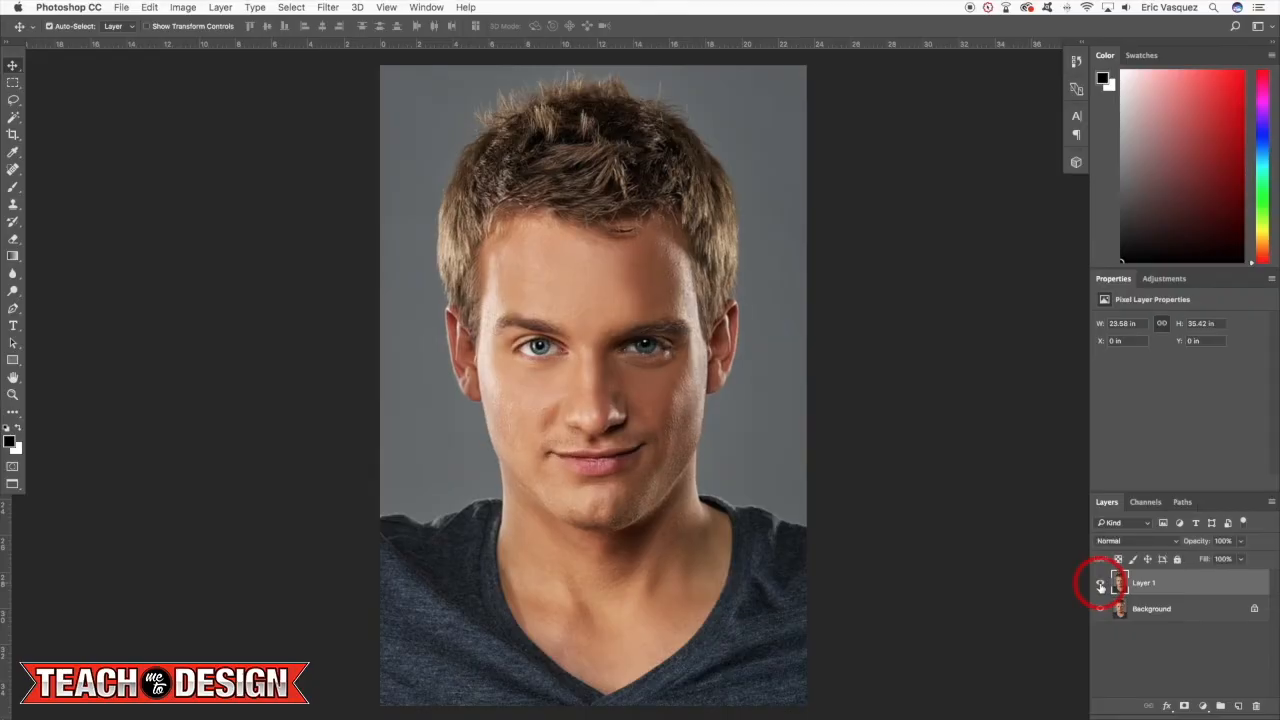
Duplicate the Background layer, placing the copy above Layer 1, and open the copy in the Liquify filter.
{"action": "left_click", "coordinate": [1163, 609]}
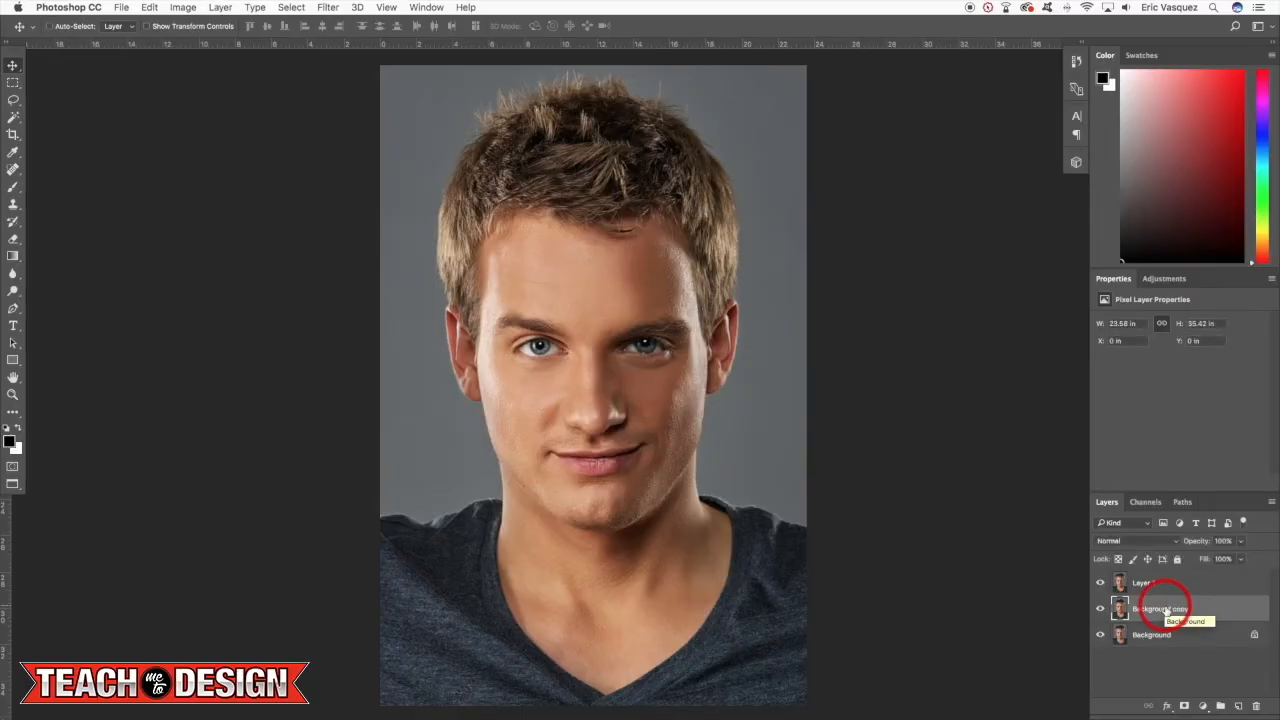
{"action": "key", "text": "super+j"}
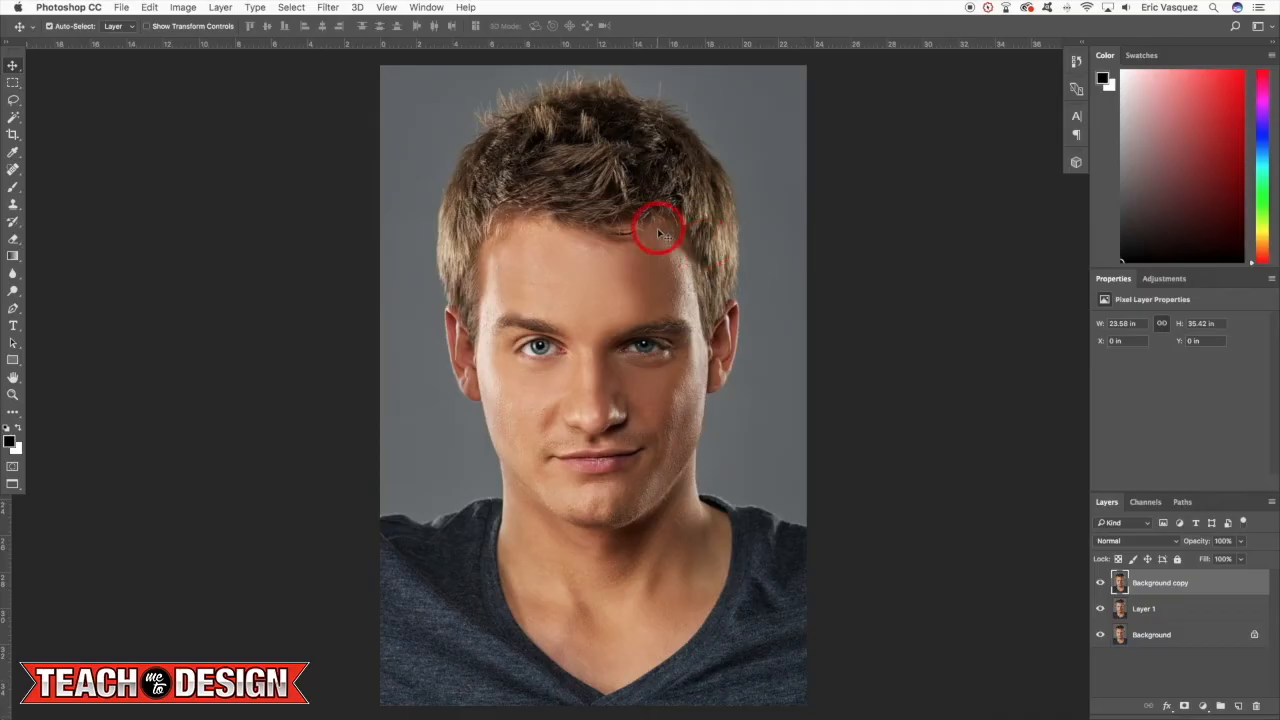
{"action": "left_click", "coordinate": [336, 7]}
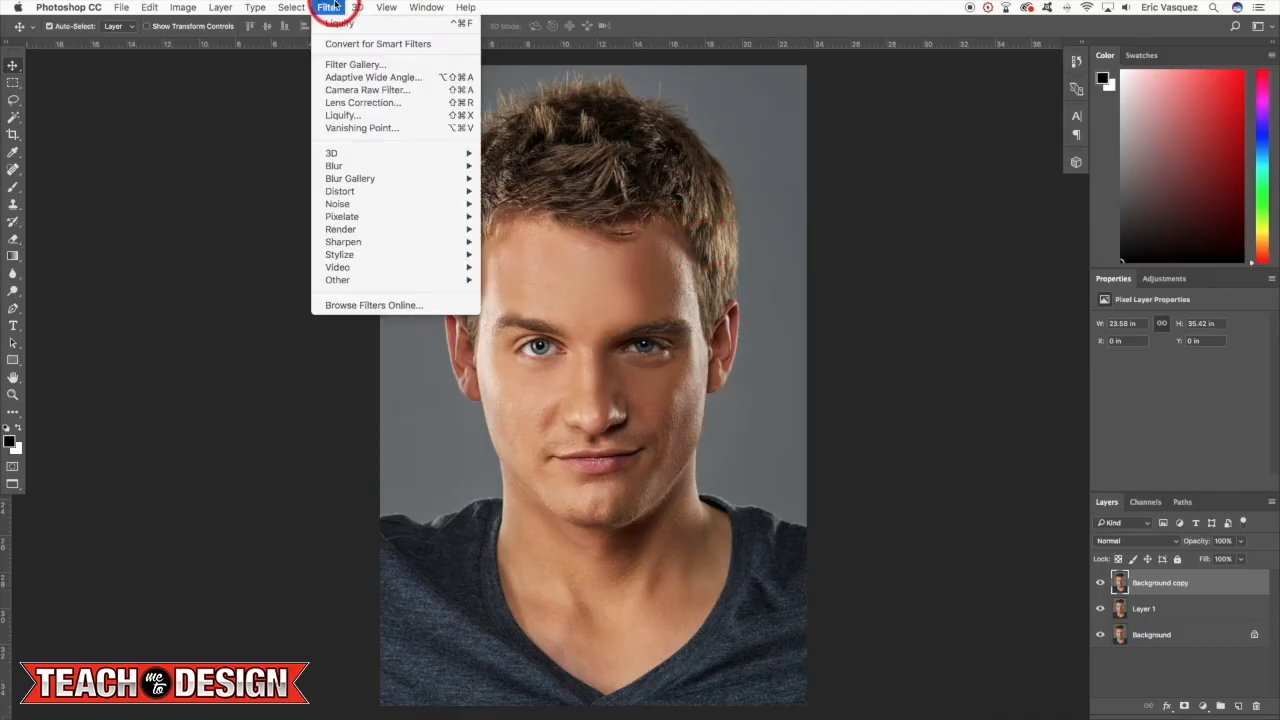
{"action": "left_click", "coordinate": [343, 116]}
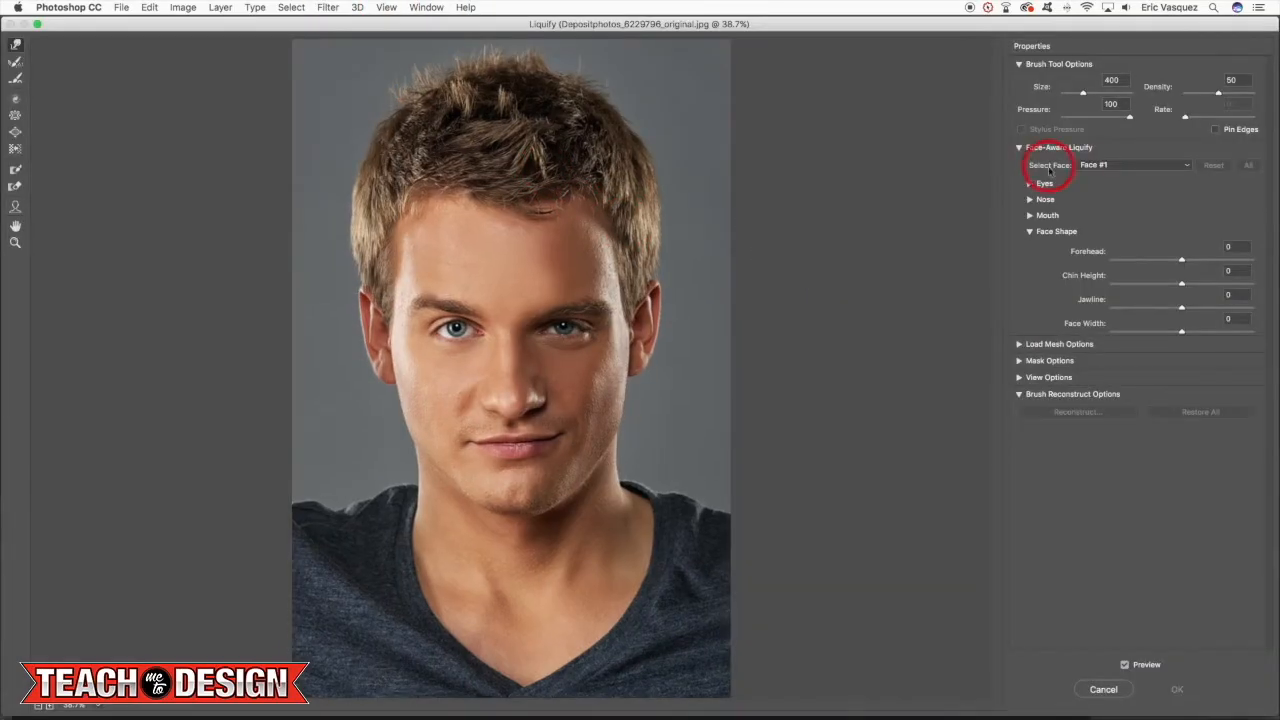
Set the eye size and the eye height of both eyes to 100 in Face-Aware Liquify.
{"action": "left_click", "coordinate": [1030, 183]}
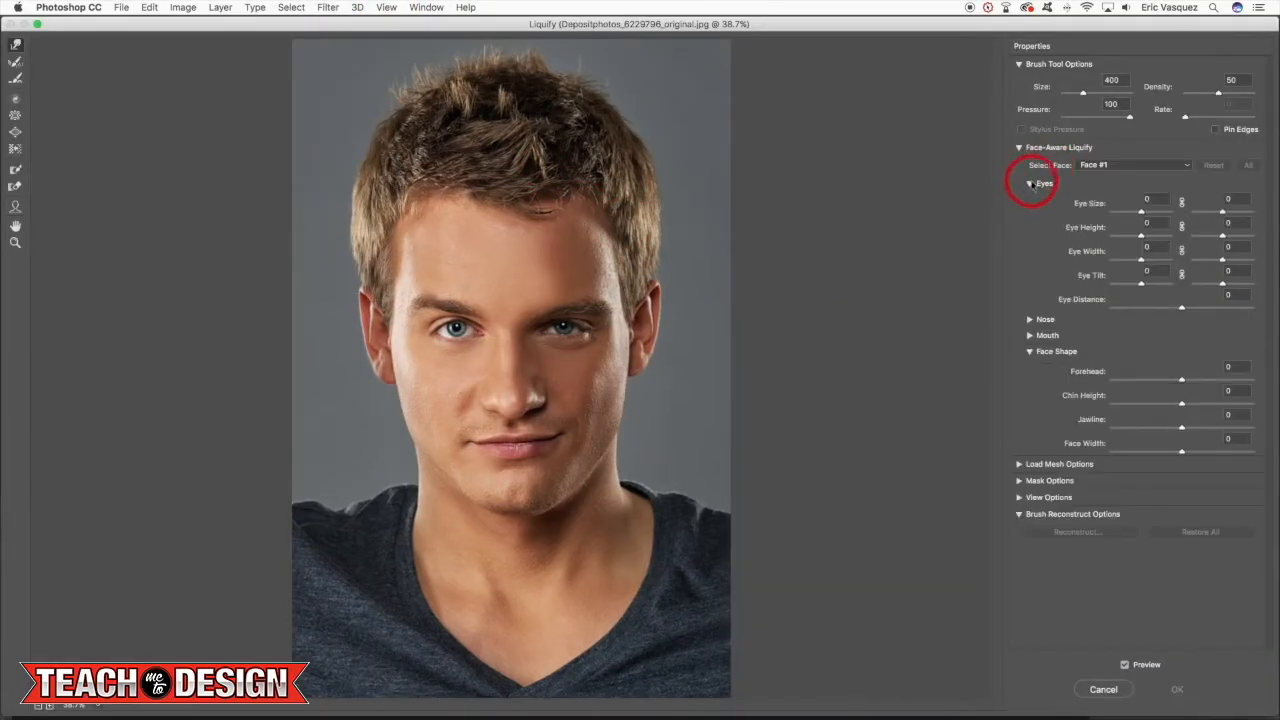
{"action": "left_click_drag", "start_coordinate": [1142, 212], "coordinate": [1263, 214]}
{"action": "left_click", "coordinate": [1143, 237]}
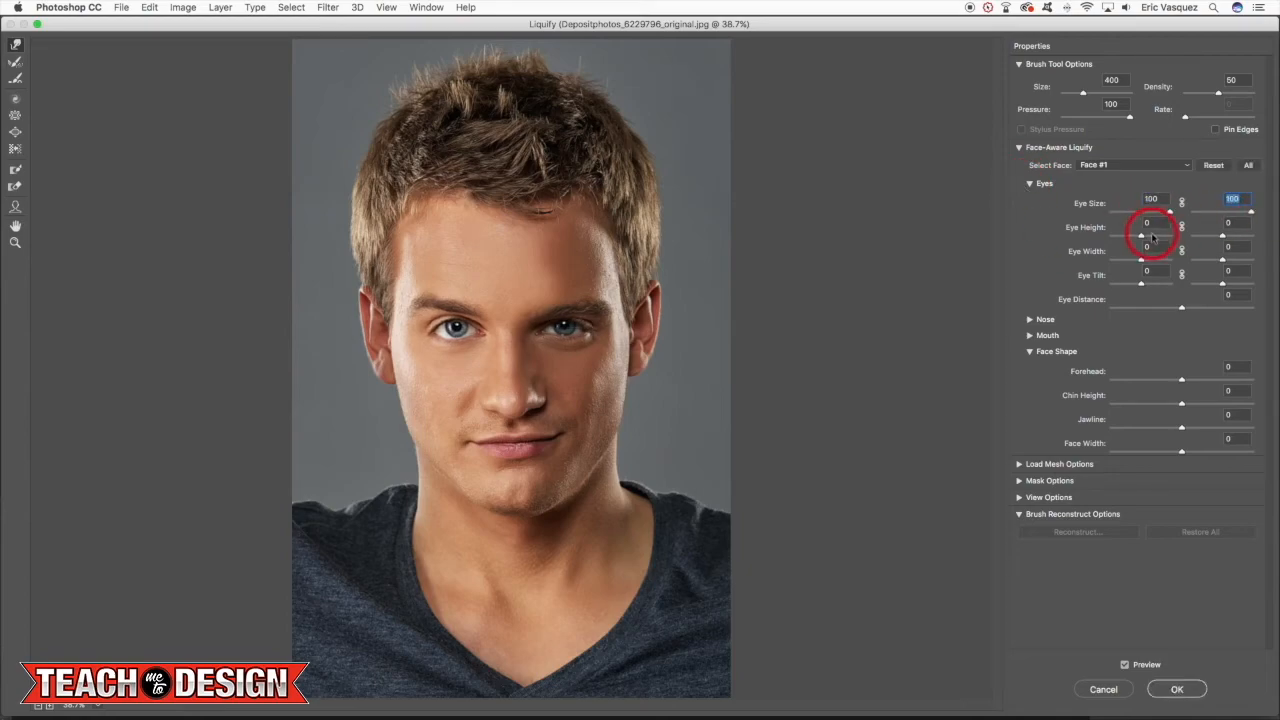
{"action": "left_click_drag", "start_coordinate": [1143, 240], "coordinate": [1266, 229]}
{"action": "left_click", "coordinate": [1221, 237]}
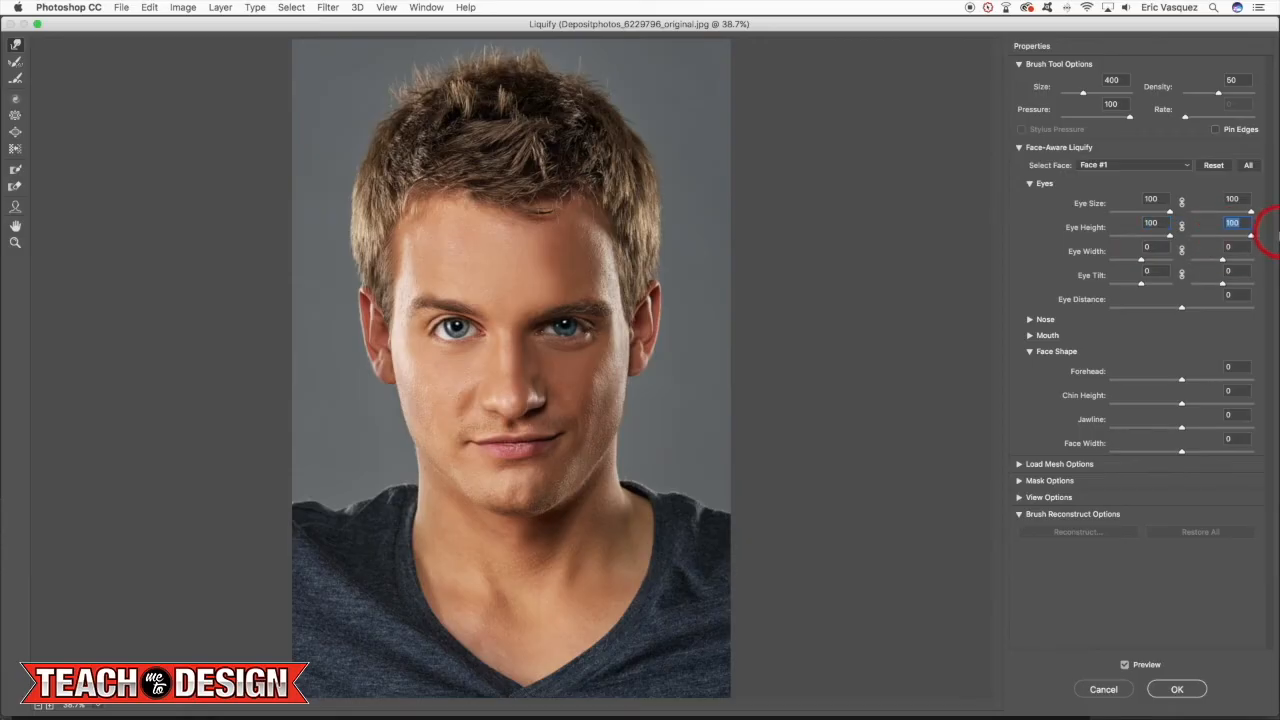
Set the left eye's height to -1 and tilt to 22, the eye widths to 72 and 59, and reduce the eye distance.
{"action": "left_click_drag", "start_coordinate": [1166, 234], "coordinate": [1241, 261]}
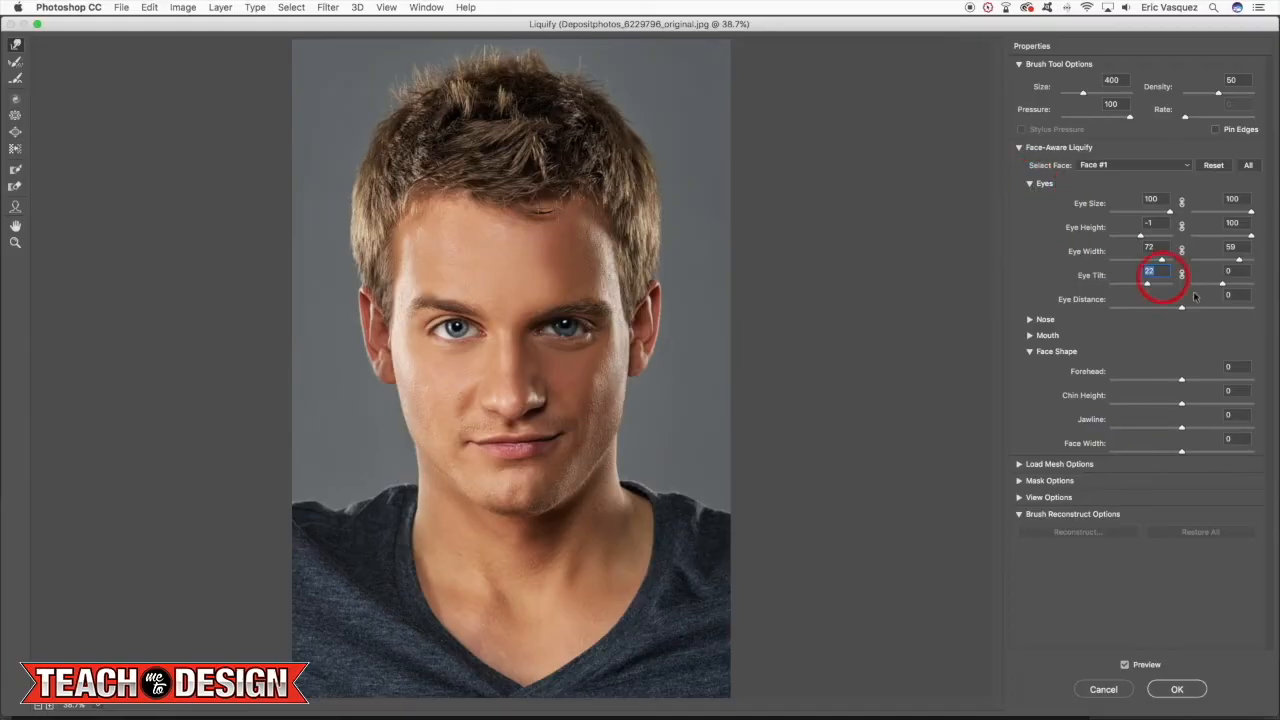
{"action": "left_click_drag", "start_coordinate": [1182, 307], "coordinate": [1121, 310]}
{"action": "left_click", "coordinate": [1031, 185]}
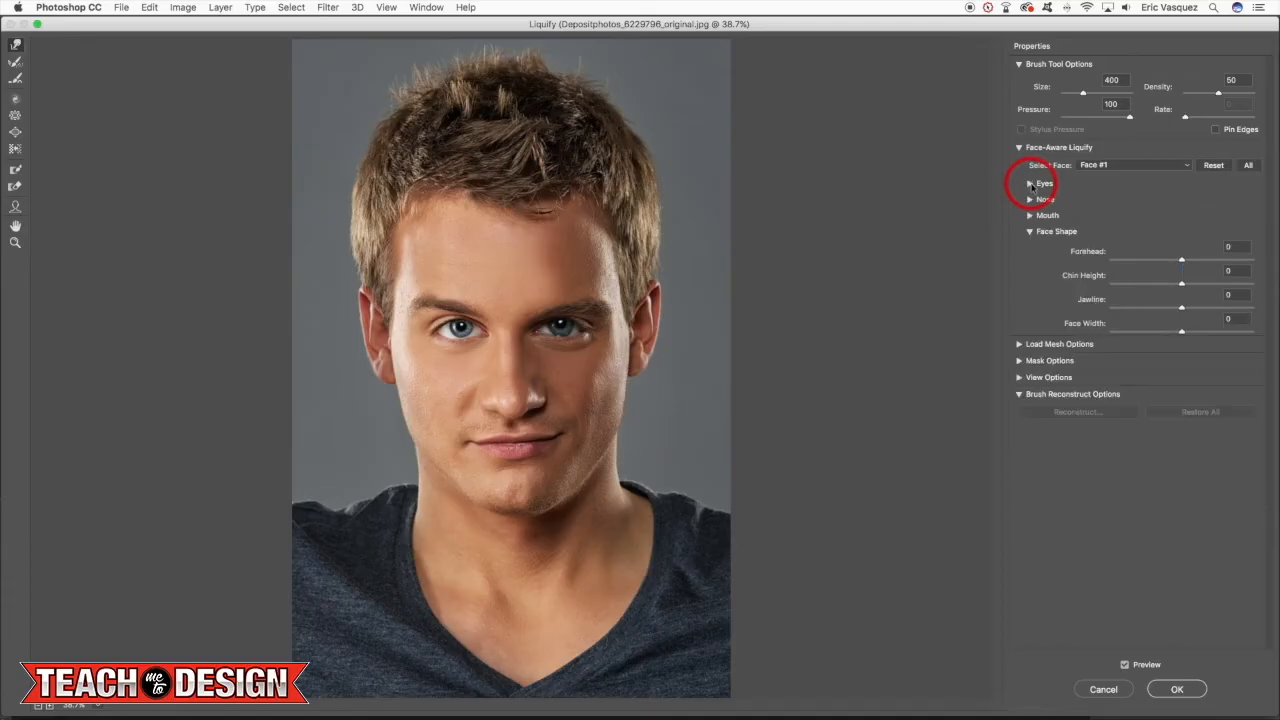
Set the nose height to 100 and the nose width to -98.
{"action": "left_click", "coordinate": [1030, 199]}
{"action": "left_click", "coordinate": [1186, 229]}
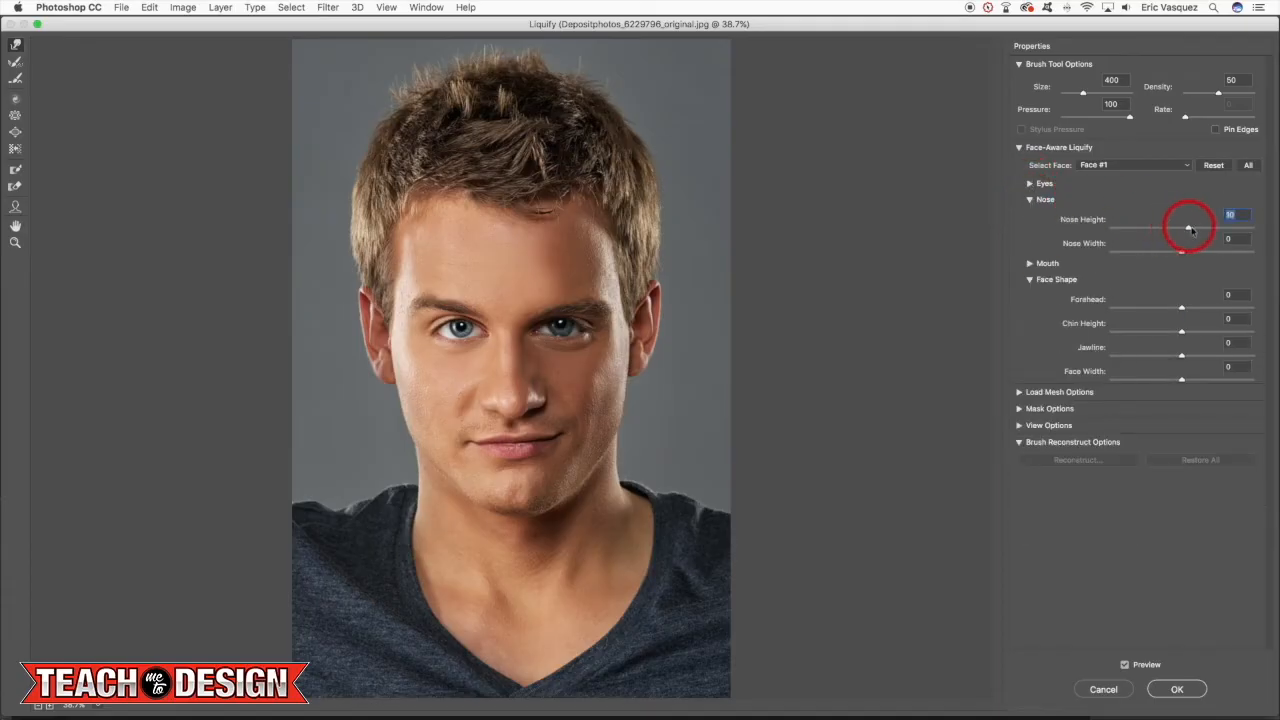
{"action": "left_click_drag", "start_coordinate": [1188, 229], "coordinate": [1277, 227]}
{"action": "left_click_drag", "start_coordinate": [1183, 251], "coordinate": [1114, 255]}
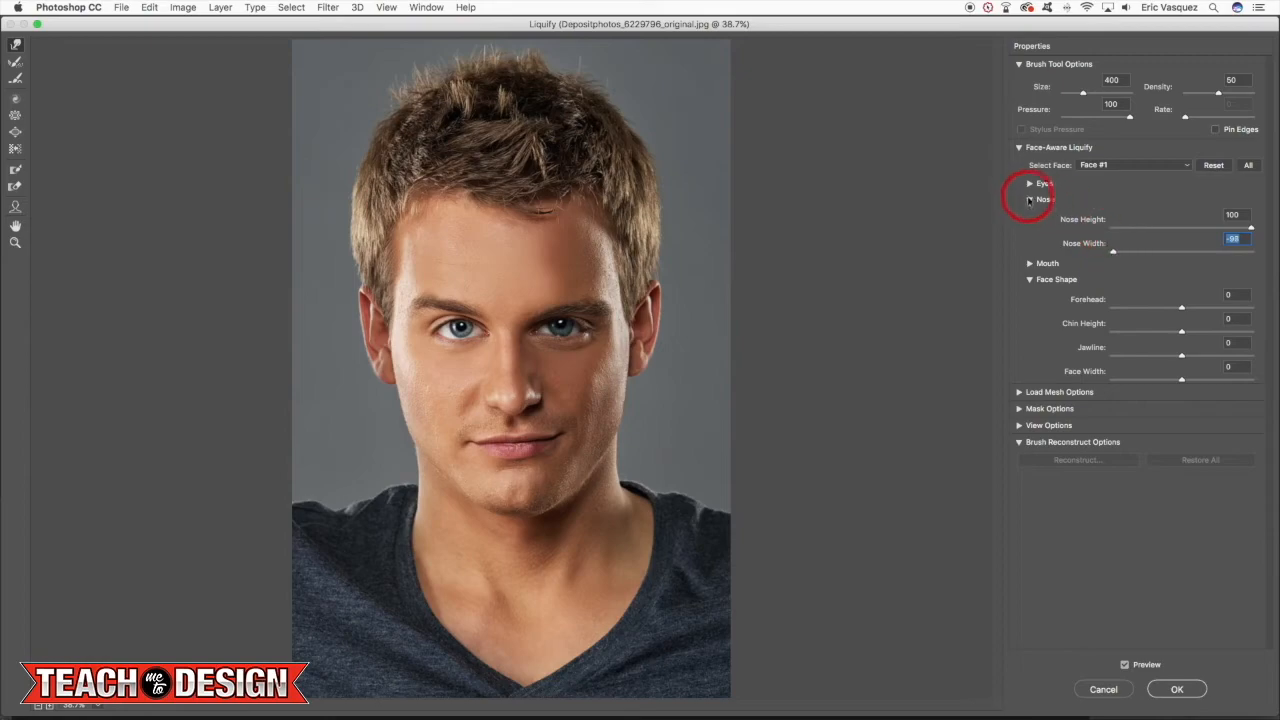
{"action": "left_click", "coordinate": [1030, 199]}
Set the mouth's smile to 100, upper lip to -100, lower lip to 29, mouth width to -100 and mouth height to -68.
{"action": "left_click", "coordinate": [1034, 215]}
{"action": "left_click_drag", "start_coordinate": [1172, 238], "coordinate": [1277, 231]}
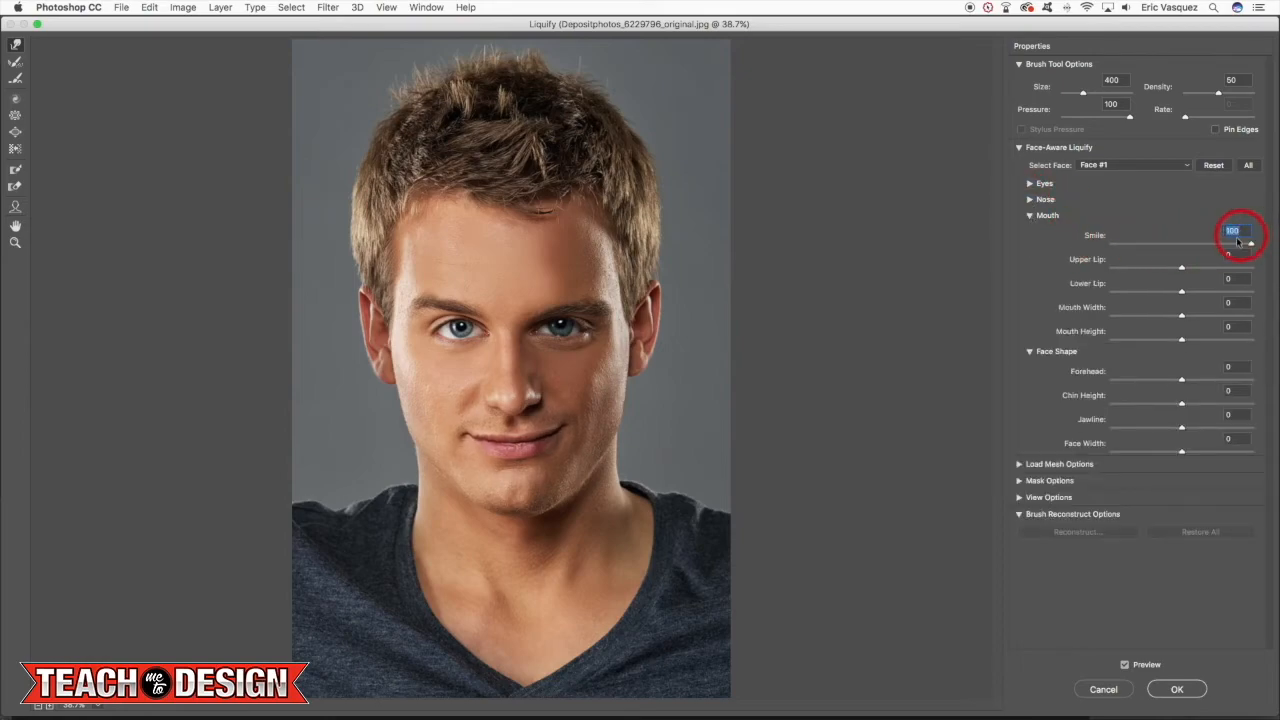
{"action": "left_click_drag", "start_coordinate": [1181, 268], "coordinate": [1064, 270]}
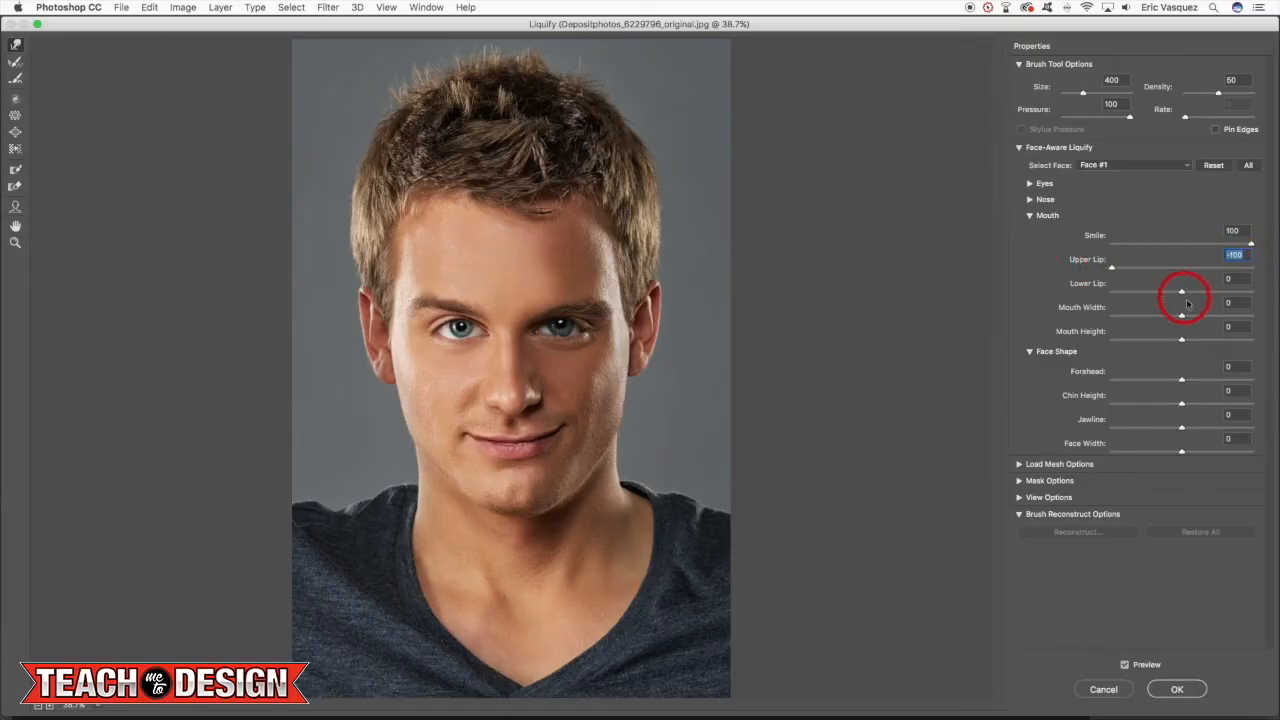
{"action": "left_click_drag", "start_coordinate": [1183, 293], "coordinate": [1069, 319]}
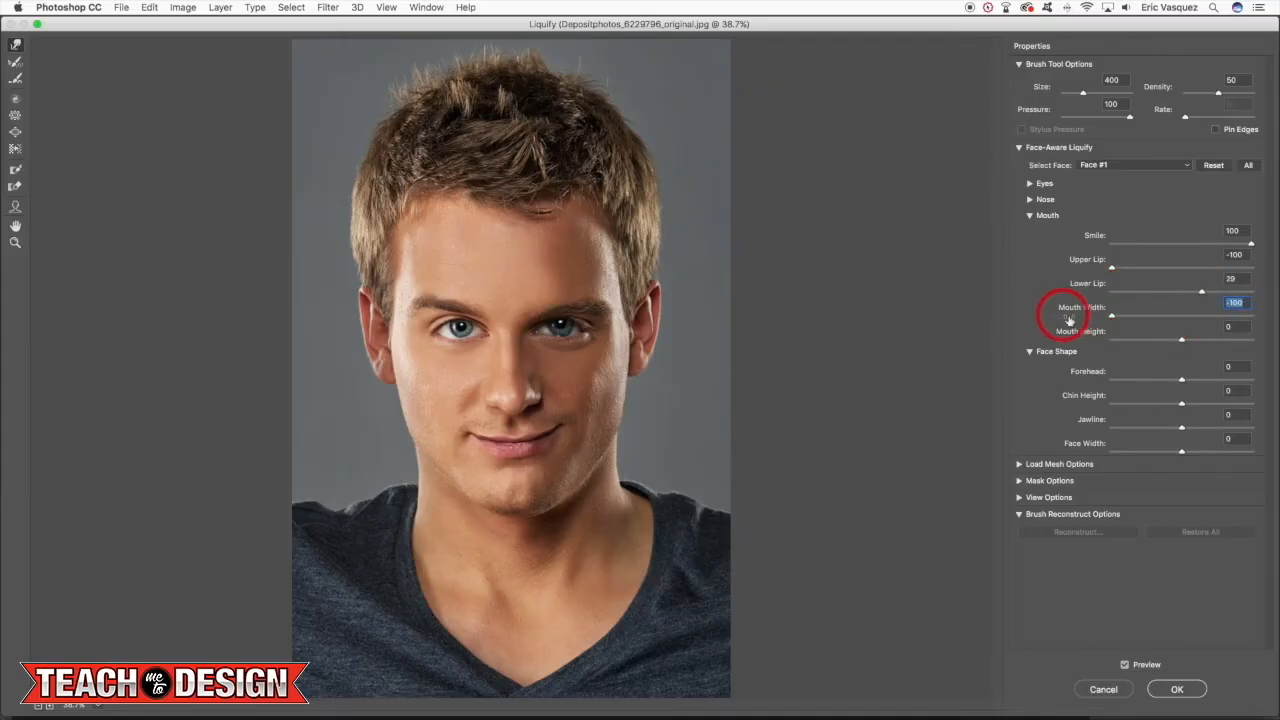
{"action": "left_click_drag", "start_coordinate": [1181, 340], "coordinate": [1135, 342]}
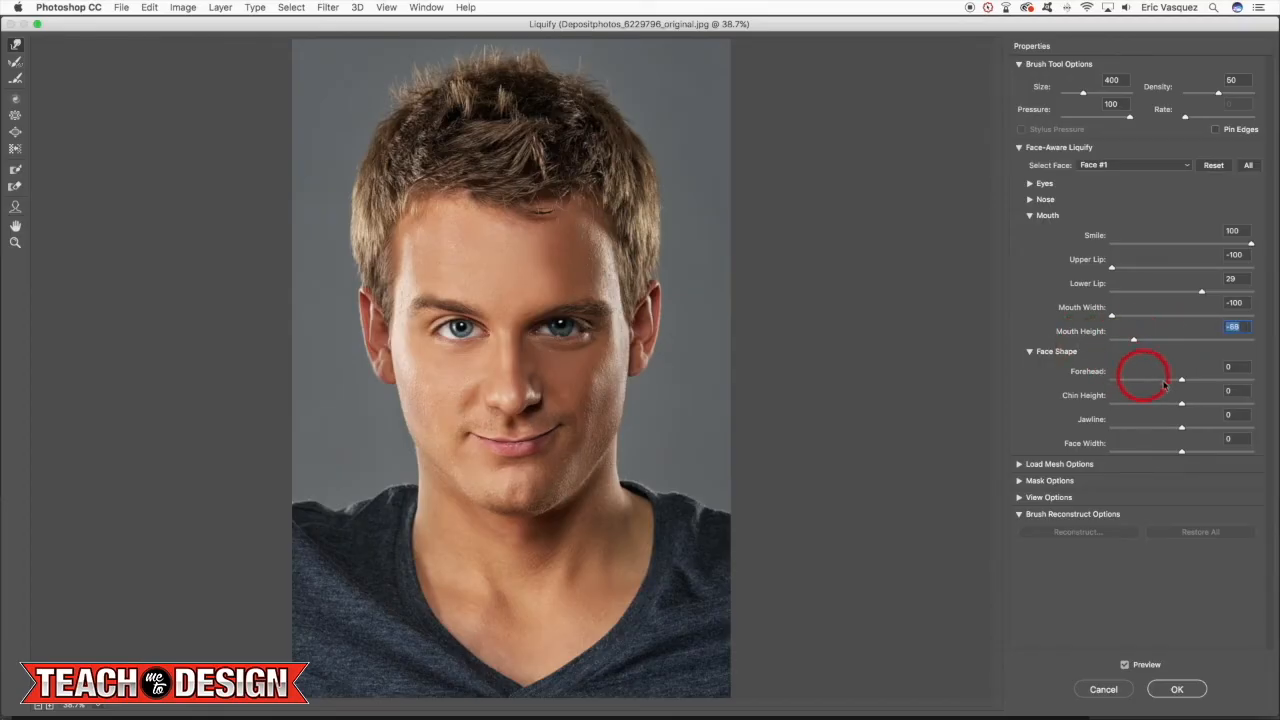
Set the face shape's forehead and chin height to 100, and its jawline and face width to -100.
{"action": "left_click_drag", "start_coordinate": [1181, 379], "coordinate": [1266, 385]}
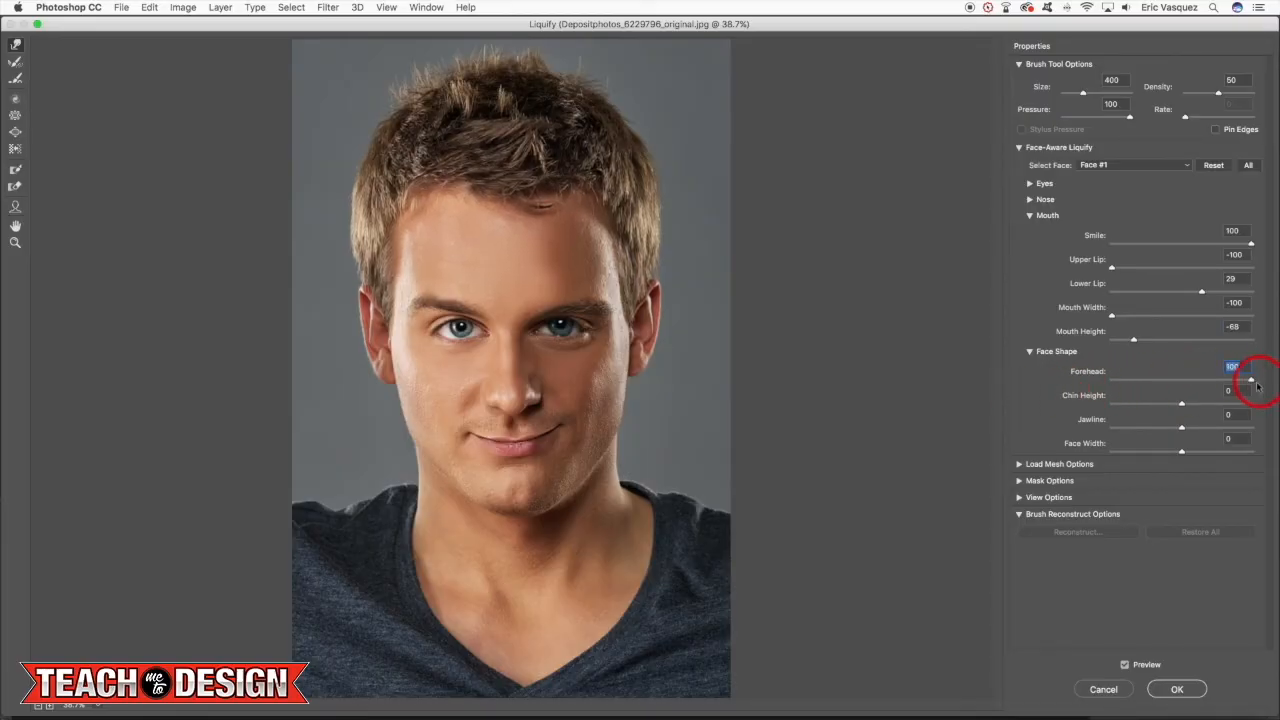
{"action": "left_click_drag", "start_coordinate": [1181, 403], "coordinate": [1278, 395]}
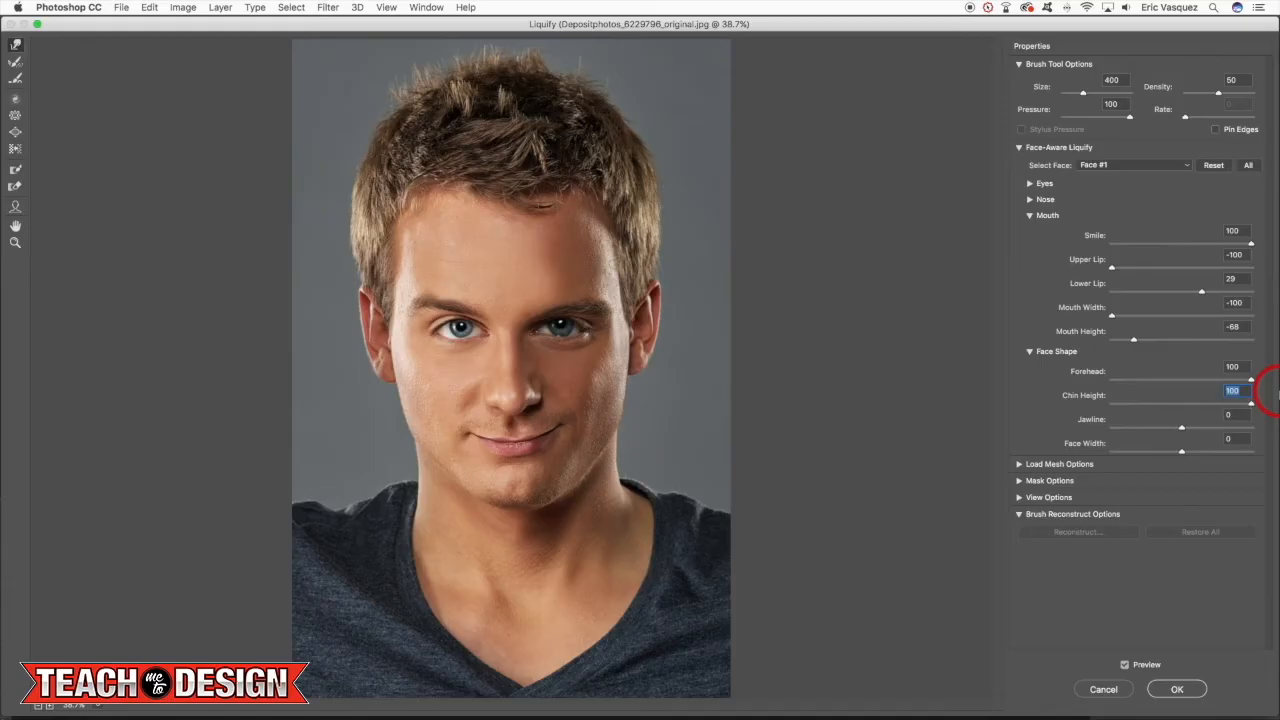
{"action": "left_click_drag", "start_coordinate": [1182, 427], "coordinate": [1106, 423]}
{"action": "left_click_drag", "start_coordinate": [1179, 450], "coordinate": [1046, 392]}
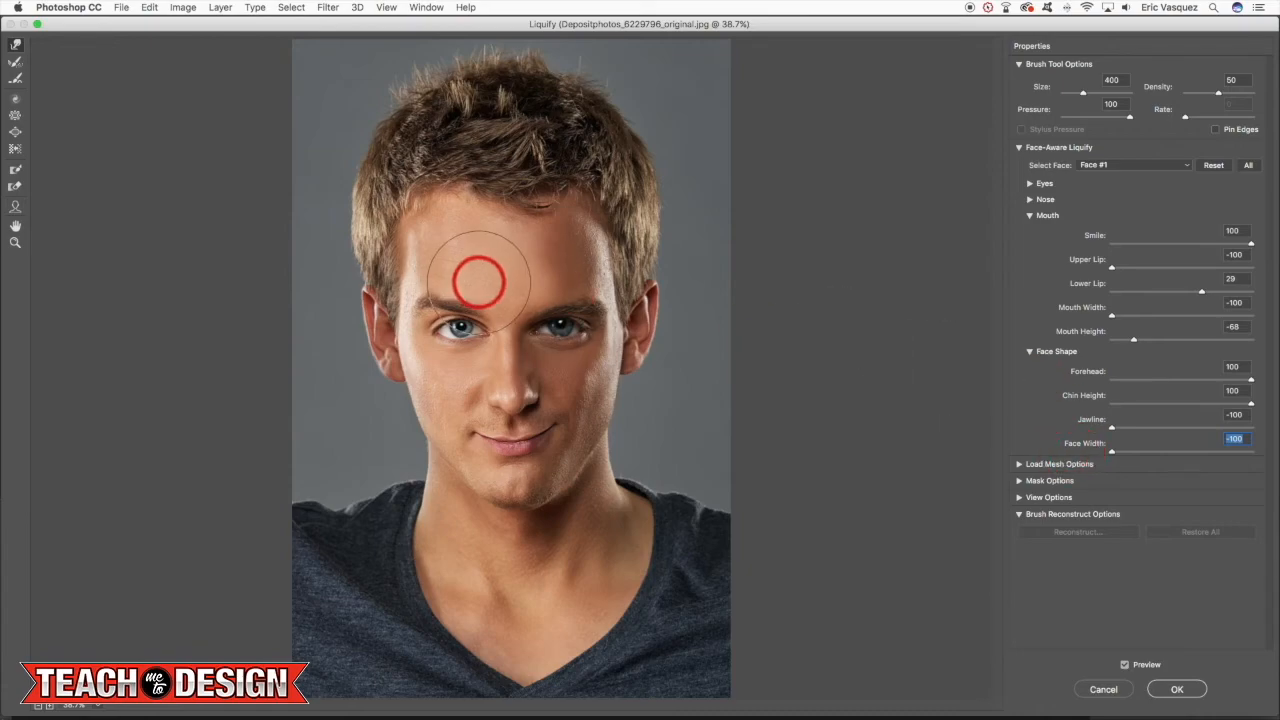
Protect the face and upper neck by painting over them with the Freeze Mask tool at brush size 250.
{"action": "left_click", "coordinate": [15, 170]}
{"action": "left_click_drag", "start_coordinate": [458, 326], "coordinate": [460, 308]}
{"action": "key", "text": "ctrl+z"}
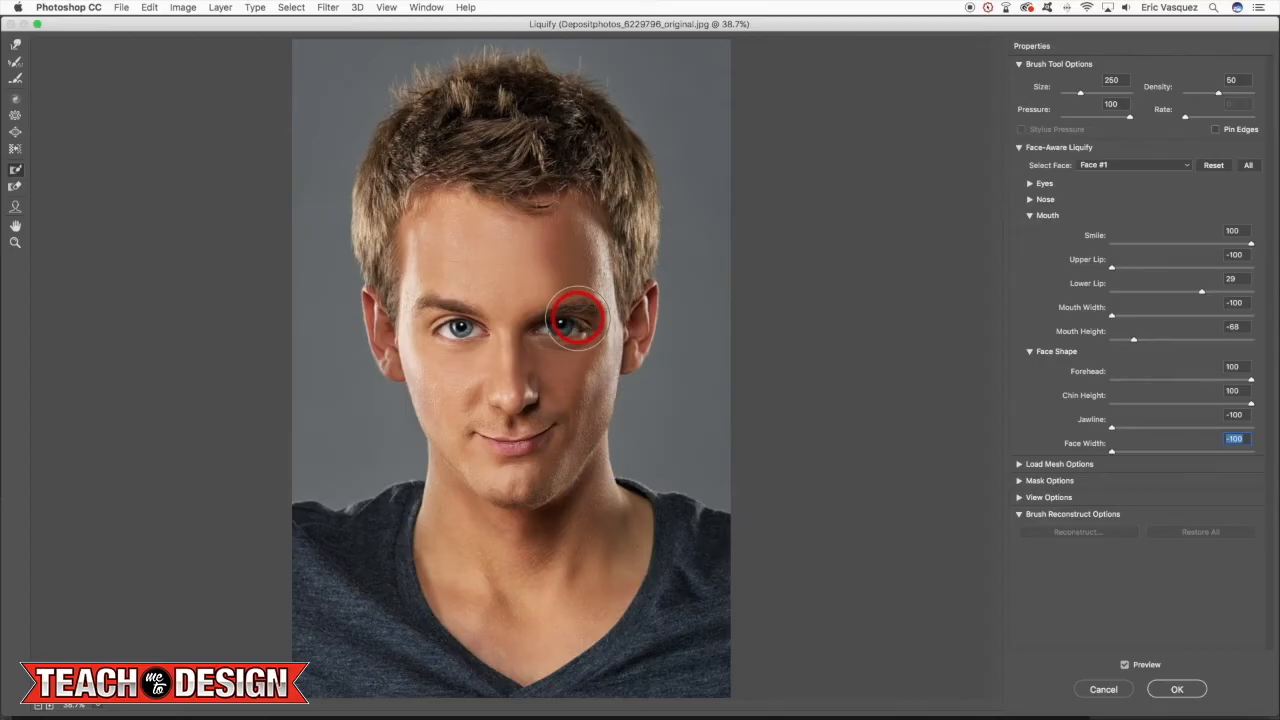
{"action": "mouse_move", "coordinate": [480, 316]}
{"action": "left_mouse_down"}
{"action": "mouse_move", "coordinate": [451, 333]}
{"action": "mouse_move", "coordinate": [443, 300]}
{"action": "mouse_move", "coordinate": [477, 338]}
{"action": "mouse_move", "coordinate": [568, 296]}
{"action": "mouse_move", "coordinate": [574, 321]}
{"action": "mouse_move", "coordinate": [527, 297]}
{"action": "mouse_move", "coordinate": [463, 322]}
{"action": "mouse_move", "coordinate": [468, 345]}
{"action": "mouse_move", "coordinate": [541, 330]}
{"action": "mouse_move", "coordinate": [563, 341]}
{"action": "mouse_move", "coordinate": [578, 372]}
{"action": "mouse_move", "coordinate": [525, 446]}
{"action": "mouse_move", "coordinate": [476, 410]}
{"action": "mouse_move", "coordinate": [479, 455]}
{"action": "mouse_move", "coordinate": [430, 326]}
{"action": "mouse_move", "coordinate": [479, 496]}
{"action": "mouse_move", "coordinate": [508, 512]}
{"action": "mouse_move", "coordinate": [525, 448]}
{"action": "mouse_move", "coordinate": [555, 446]}
{"action": "mouse_move", "coordinate": [561, 512]}
{"action": "mouse_move", "coordinate": [579, 390]}
{"action": "mouse_move", "coordinate": [563, 448]}
{"action": "mouse_move", "coordinate": [556, 436]}
{"action": "mouse_move", "coordinate": [597, 300]}
{"action": "mouse_move", "coordinate": [583, 234]}
{"action": "mouse_move", "coordinate": [564, 270]}
{"action": "mouse_move", "coordinate": [523, 268]}
{"action": "mouse_move", "coordinate": [553, 248]}
{"action": "mouse_move", "coordinate": [428, 253]}
{"action": "mouse_move", "coordinate": [423, 295]}
{"action": "mouse_move", "coordinate": [495, 265]}
{"action": "mouse_move", "coordinate": [462, 275]}
{"action": "mouse_move", "coordinate": [443, 322]}
{"action": "mouse_move", "coordinate": [455, 397]}
{"action": "mouse_move", "coordinate": [493, 460]}
{"action": "mouse_move", "coordinate": [492, 522]}
{"action": "mouse_move", "coordinate": [483, 490]}
{"action": "mouse_move", "coordinate": [475, 514]}
{"action": "mouse_move", "coordinate": [450, 375]}
{"action": "left_mouse_up"}
{"action": "left_click_drag", "start_coordinate": [433, 407], "coordinate": [439, 392]}
{"action": "mouse_move", "coordinate": [546, 400]}
{"action": "left_mouse_down"}
{"action": "mouse_move", "coordinate": [588, 415]}
{"action": "mouse_move", "coordinate": [603, 405]}
{"action": "left_mouse_up"}
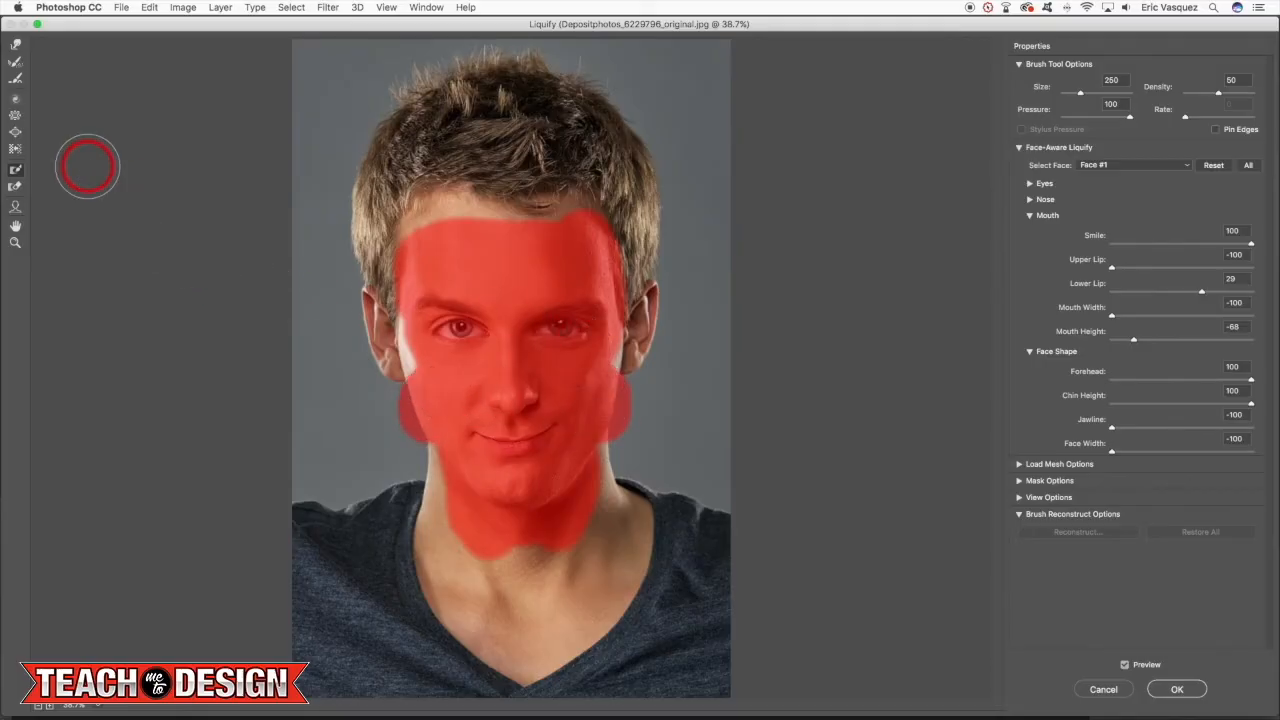
Push the hair inward around the sides of the head with the Forward Warp tool, using brush sizes 400 and 300.
{"action": "left_click", "coordinate": [17, 45]}
{"action": "key", "text": "bracketright"}
{"action": "key", "text": "bracketright"}
{"action": "key", "text": "bracketright"}
{"action": "mouse_move", "coordinate": [345, 203]}
{"action": "left_mouse_down"}
{"action": "mouse_move", "coordinate": [351, 183]}
{"action": "mouse_move", "coordinate": [347, 250]}
{"action": "left_mouse_up"}
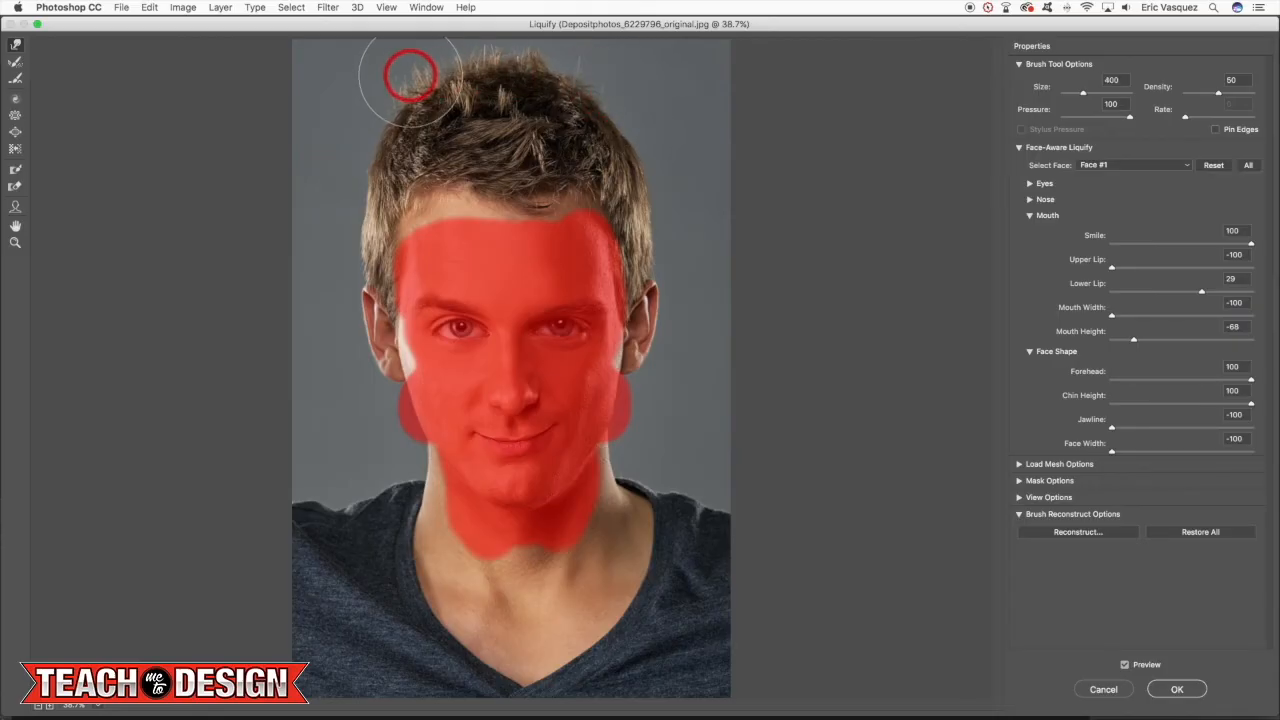
{"action": "key", "text": "bracketleft"}
{"action": "mouse_move", "coordinate": [395, 94]}
{"action": "left_mouse_down"}
{"action": "mouse_move", "coordinate": [412, 96]}
{"action": "mouse_move", "coordinate": [377, 128]}
{"action": "mouse_move", "coordinate": [374, 164]}
{"action": "left_mouse_up"}
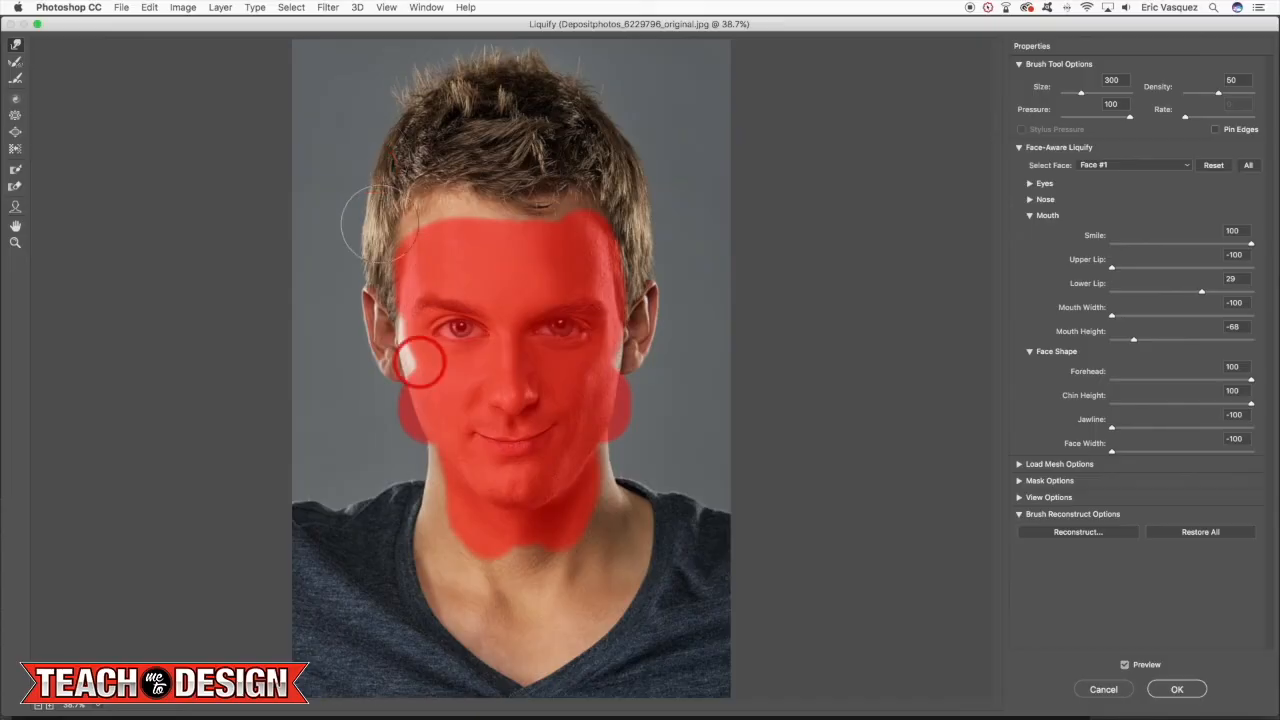
Slope both shoulders downward with the Forward Warp tool at brush size 400 and apply the Liquify changes.
{"action": "key", "text": "bracketright"}
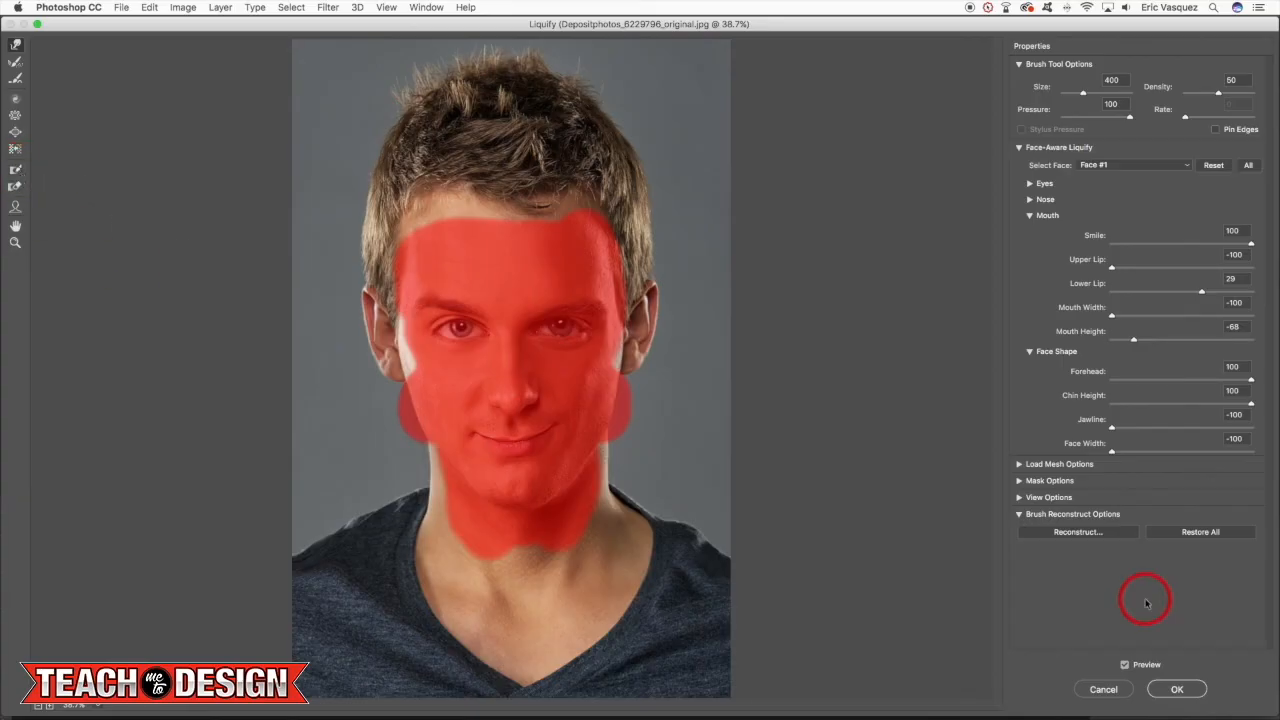
{"action": "left_click", "coordinate": [1176, 688]}
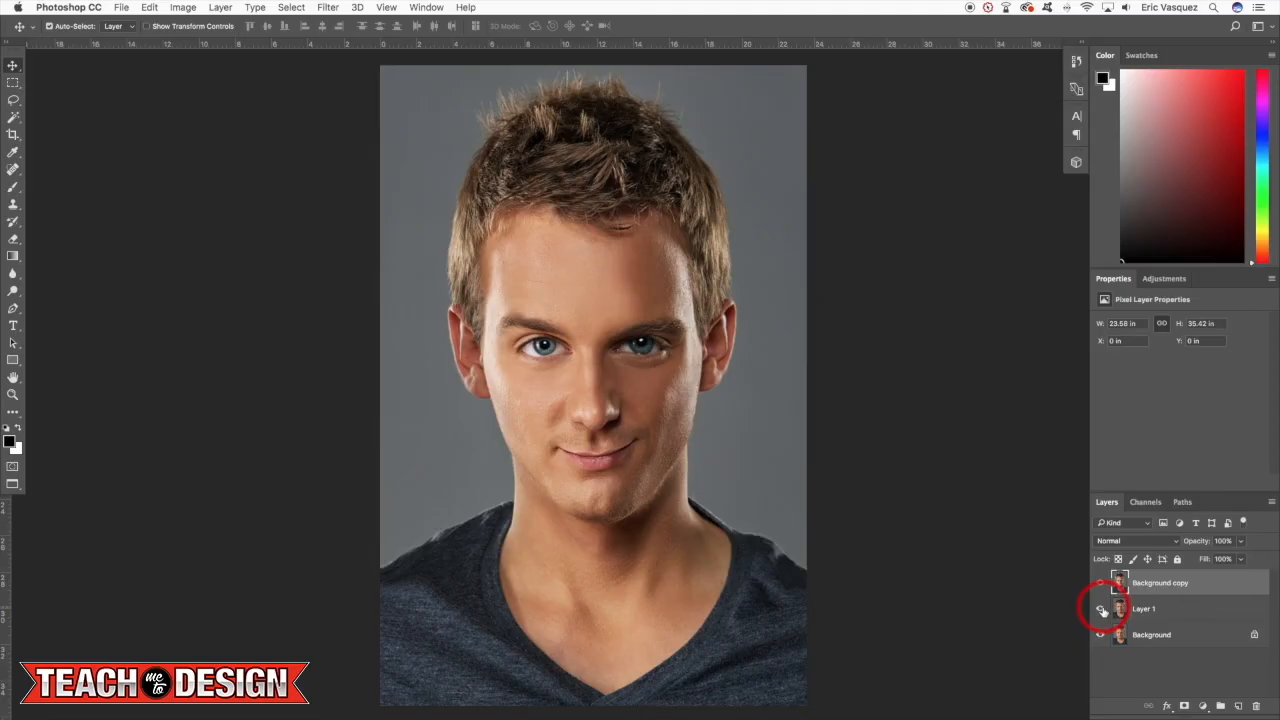
With Layer 1 hidden, toggle the visibility of Background copy repeatedly to compare the exaggerated edit with the original.
{"action": "left_click", "coordinate": [1100, 585]}
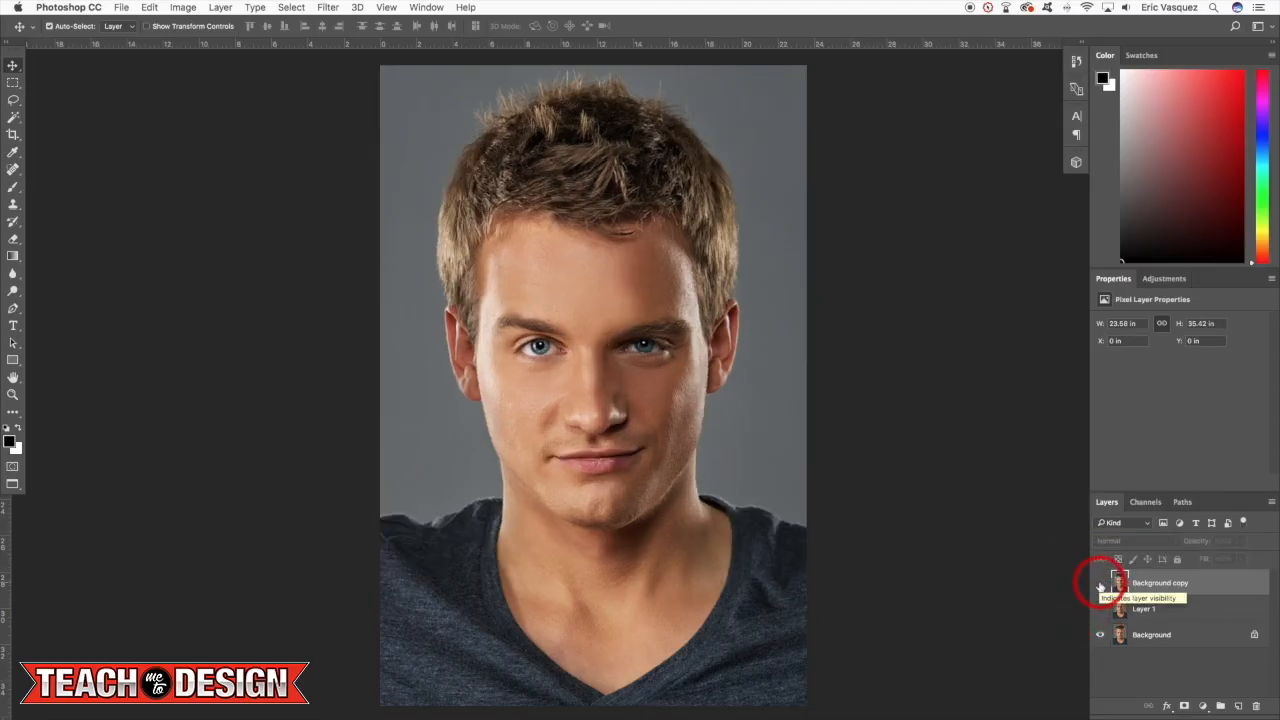
{"action": "left_click", "coordinate": [1100, 585]}
{"action": "left_click", "coordinate": [1100, 585]}
{"action": "left_click", "coordinate": [1100, 585]}
{"action": "left_click", "coordinate": [1100, 585]}
{"action": "left_click", "coordinate": [1100, 585]}
{"action": "left_click", "coordinate": [1100, 585]}
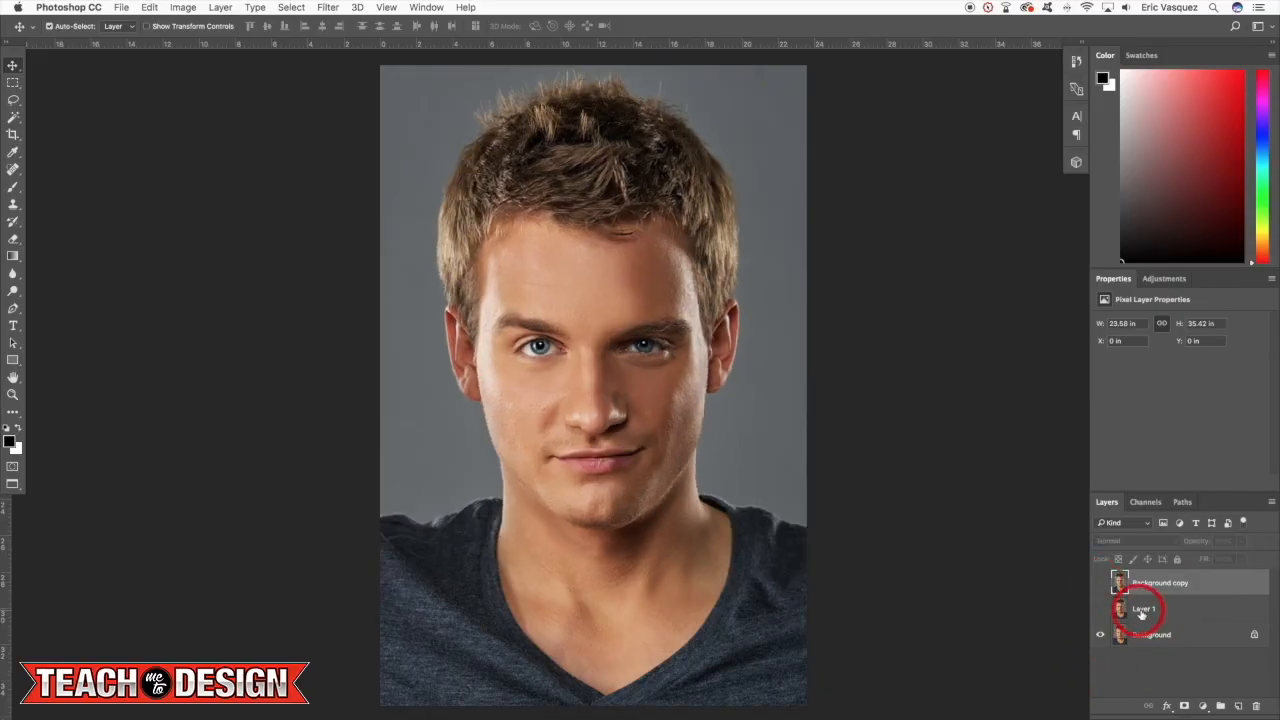
Make Layer 1 and Background copy visible again one after the other, and select the Background copy layer.
{"action": "left_click", "coordinate": [1175, 634]}
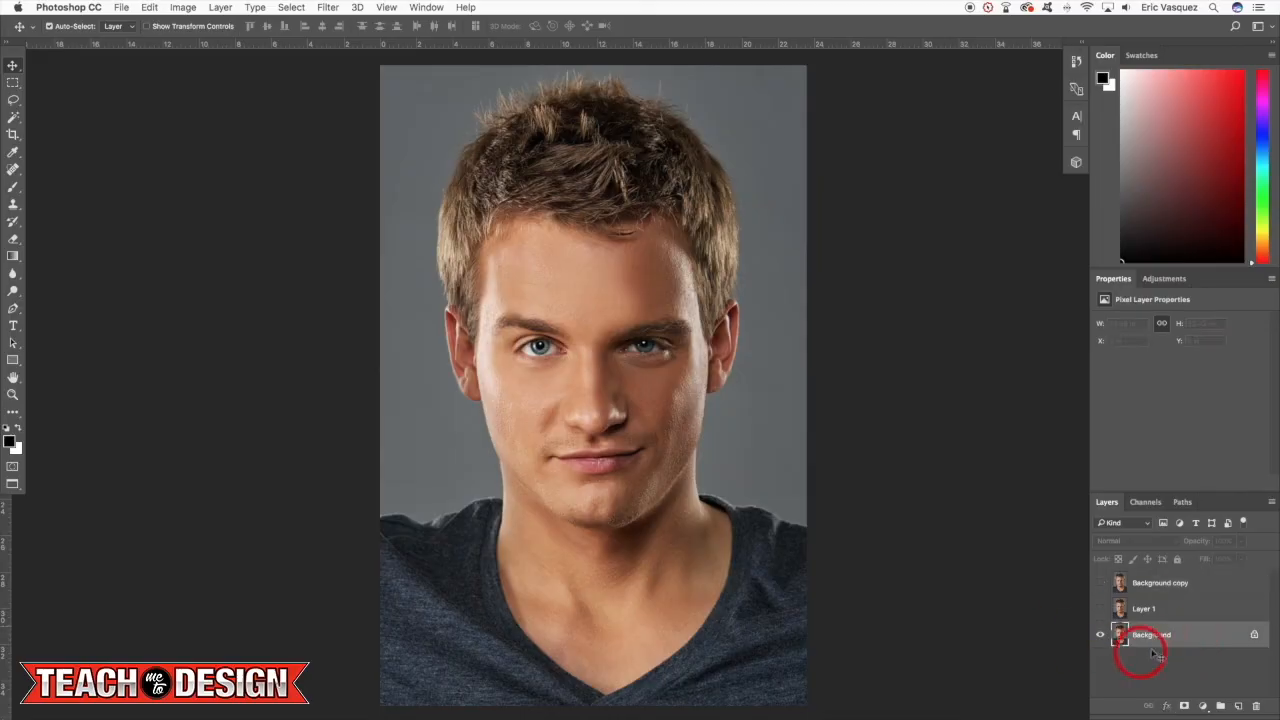
{"action": "left_click", "coordinate": [1100, 609]}
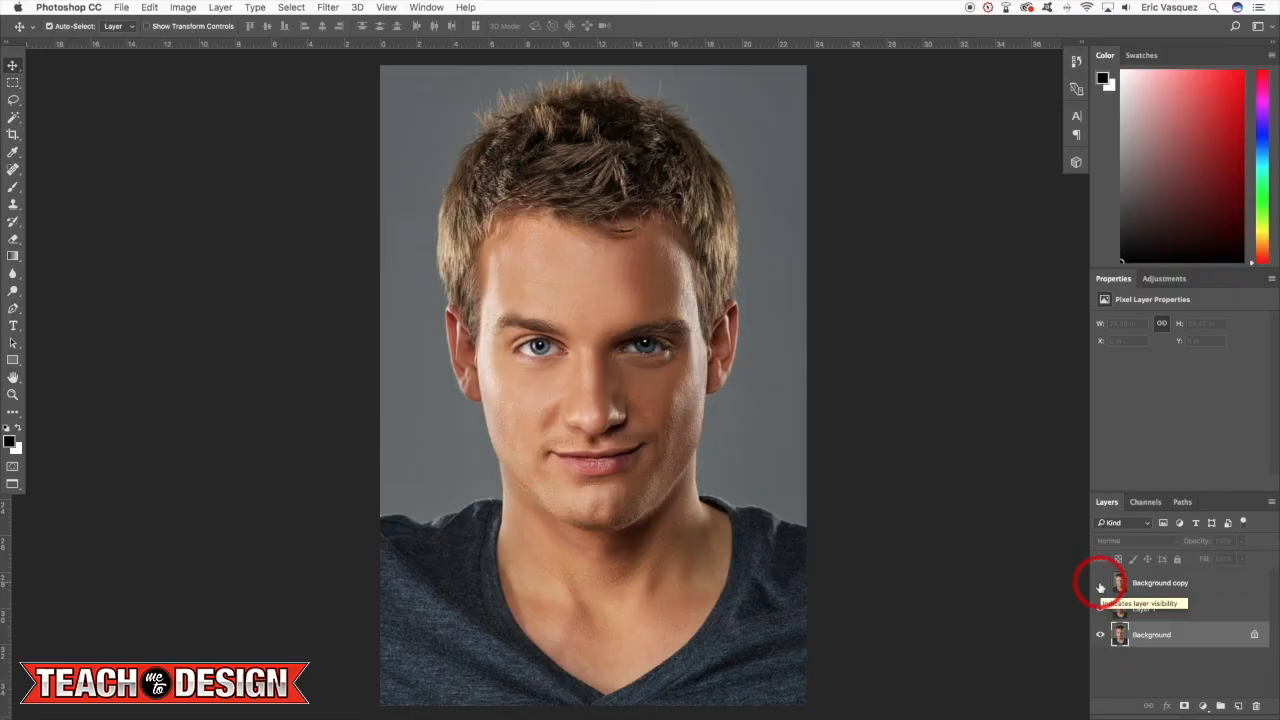
{"action": "left_click", "coordinate": [1100, 584]}
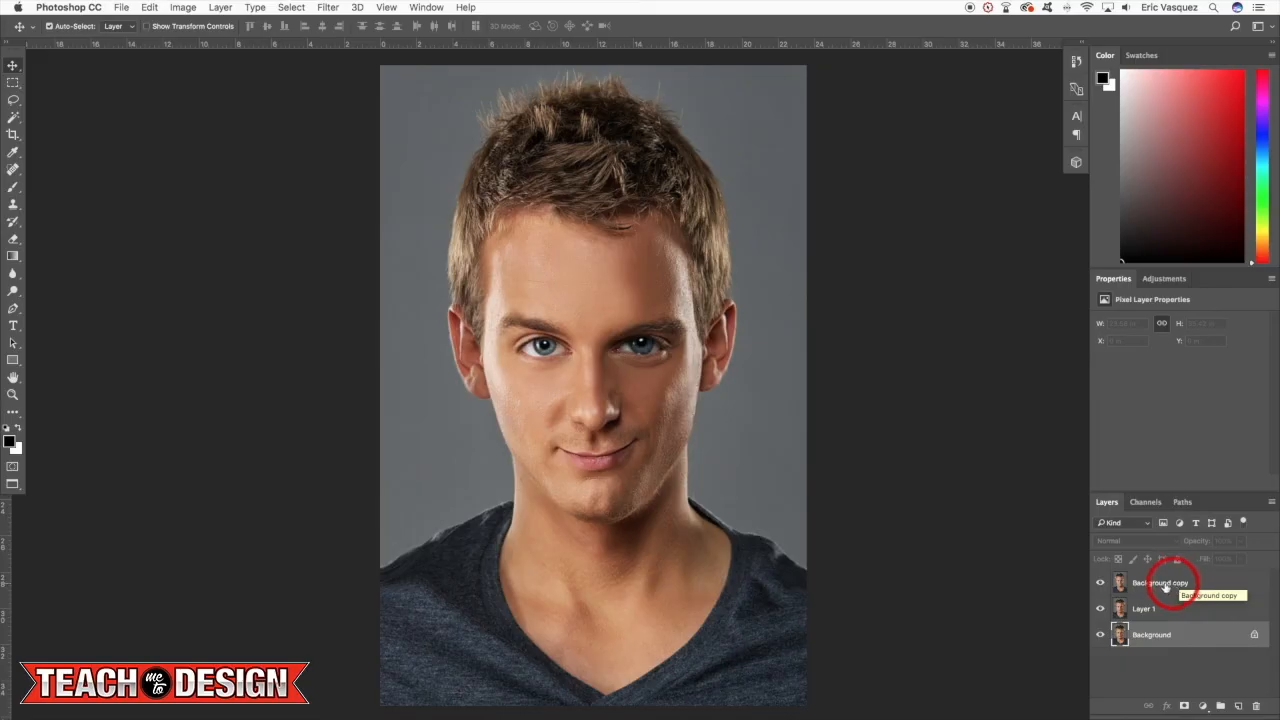
{"action": "left_click", "coordinate": [1158, 585]}
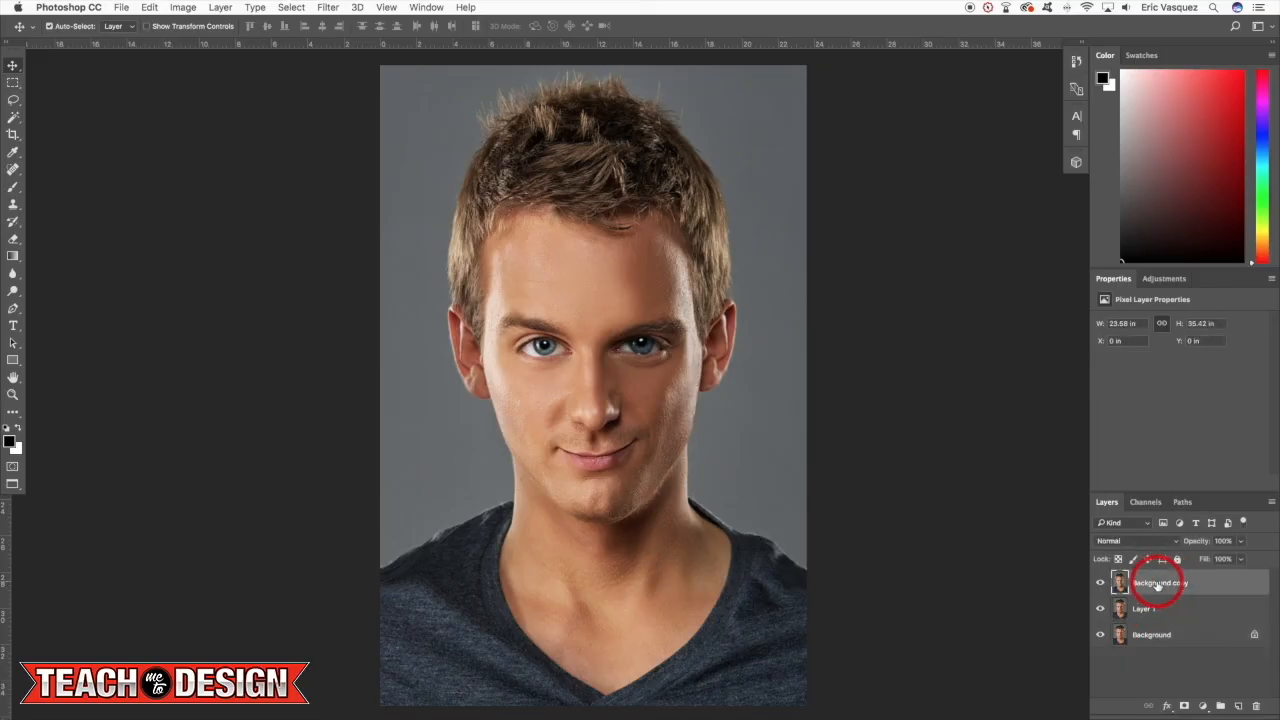